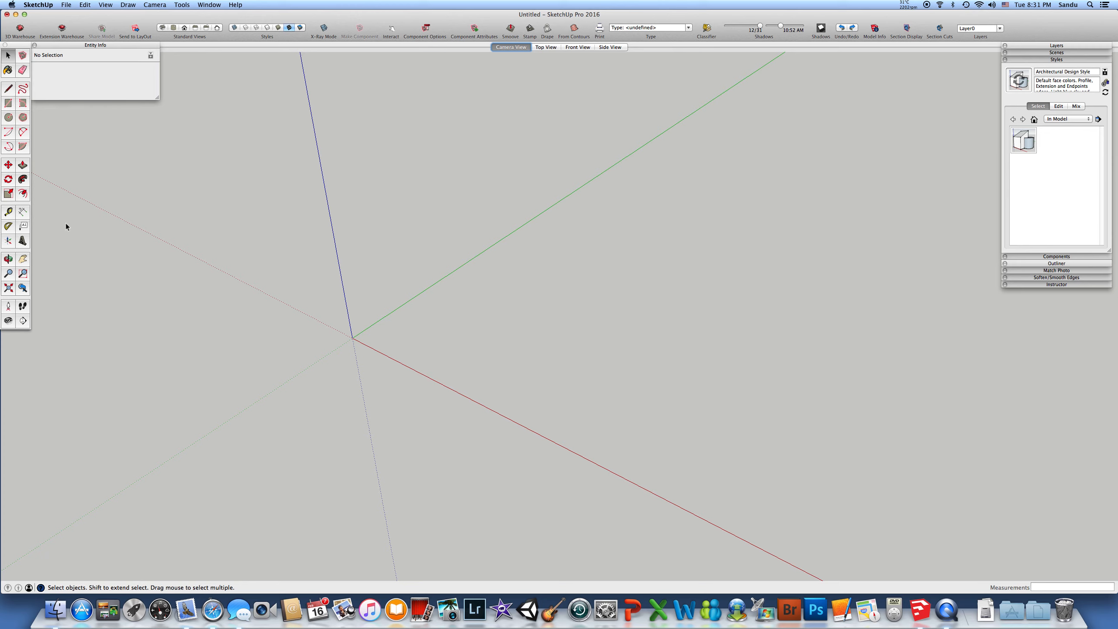
Step: Draw a ground rectangle from the origin, 1 m along the red axis and about 0.93 m along the green axis
{"action": "key", "text": "r"}
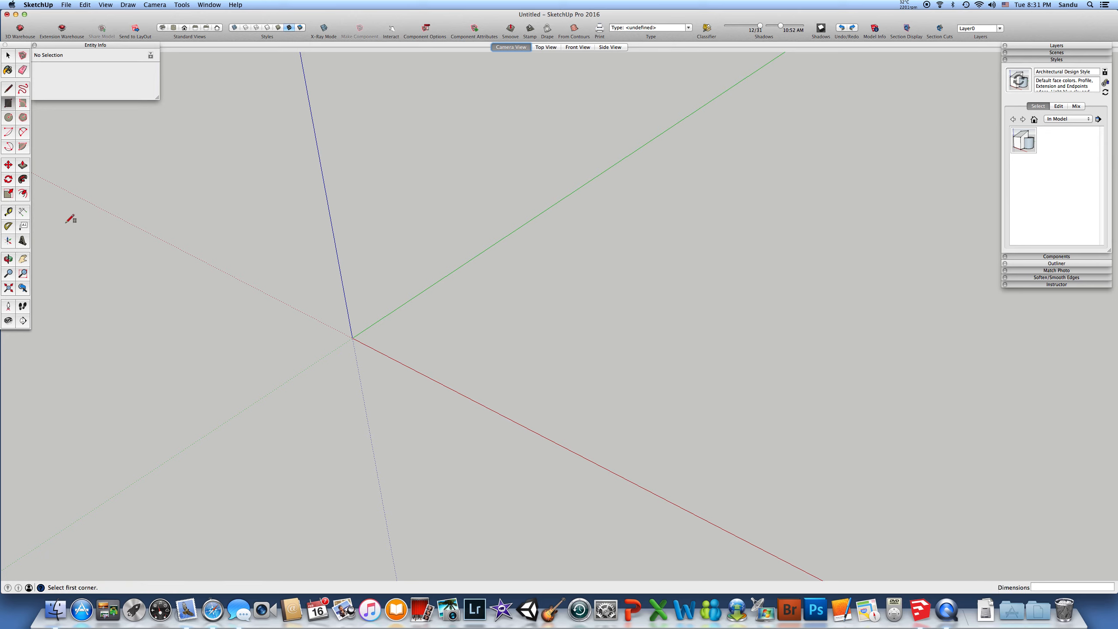
{"action": "left_click", "coordinate": [352, 338]}
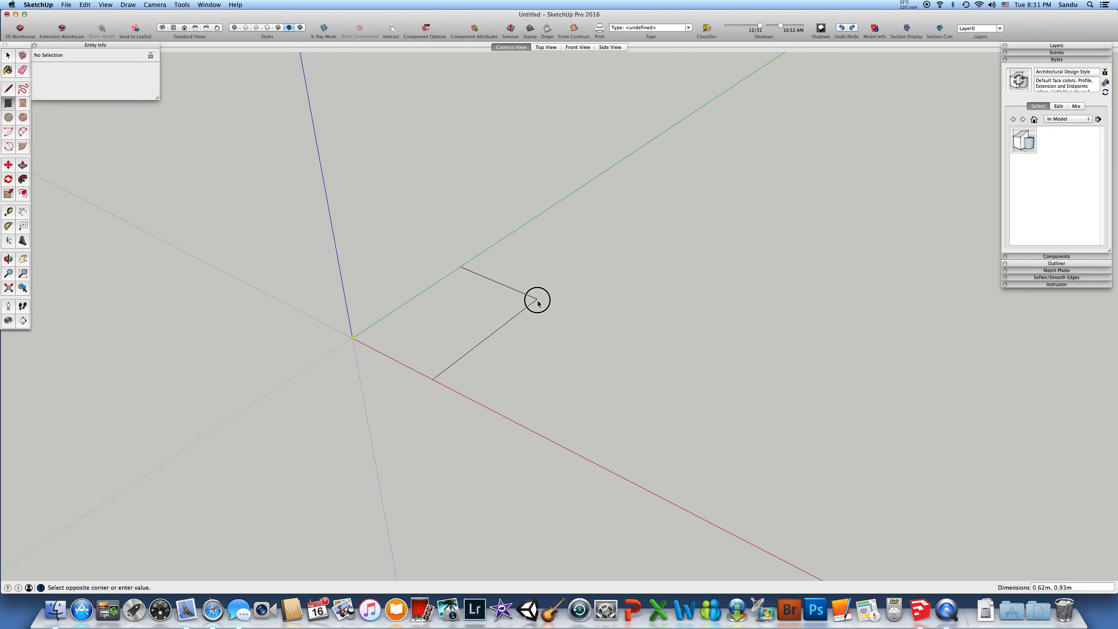
{"action": "type", "text": "1"}
{"action": "type", "text": ","}
{"action": "key", "text": "BackSpace"}
{"action": "key", "text": "Return"}
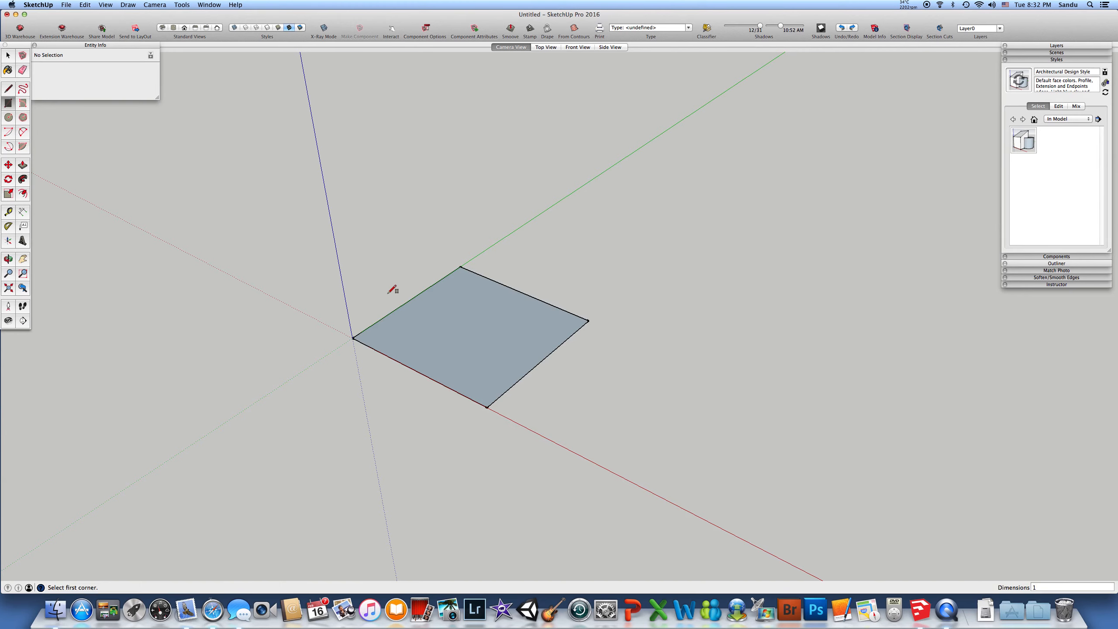
Step: Push/Pull the rectangle upward 1 m to form a box
{"action": "key", "text": "p"}
{"action": "left_click_drag", "start_coordinate": [460, 327], "coordinate": [393, 208]}
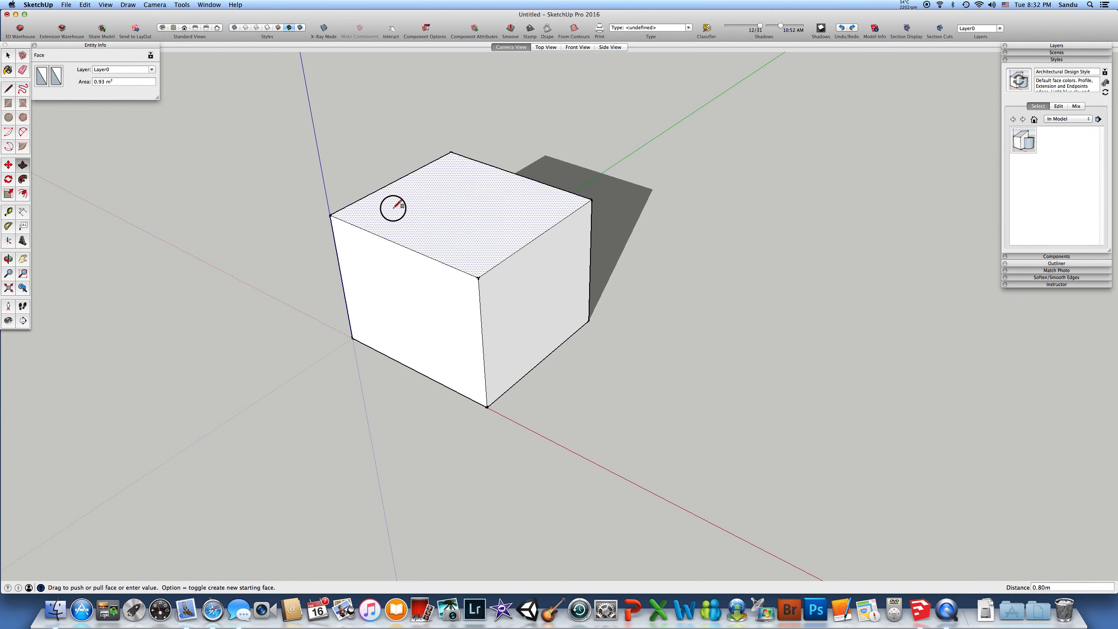
{"action": "type", "text": "1"}
{"action": "key", "text": "Return"}
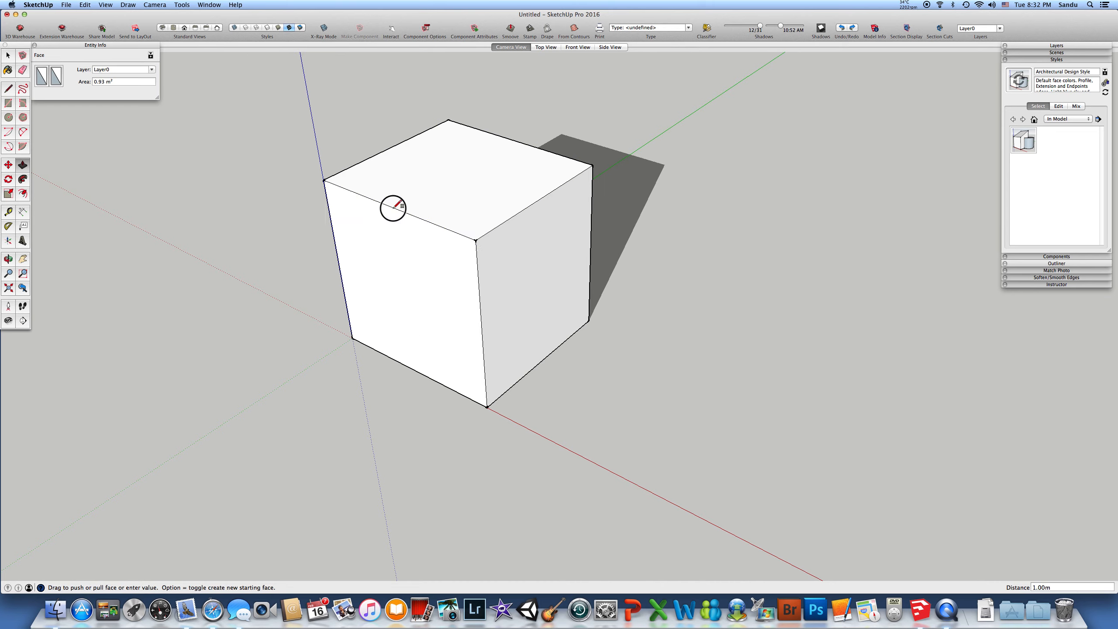
Step: Offset the edges of the box's front face, the one along the red axis, inward by 0.2 m
{"action": "scroll", "coordinate": [487, 348], "scroll_direction": "down", "scroll_amount": 5}
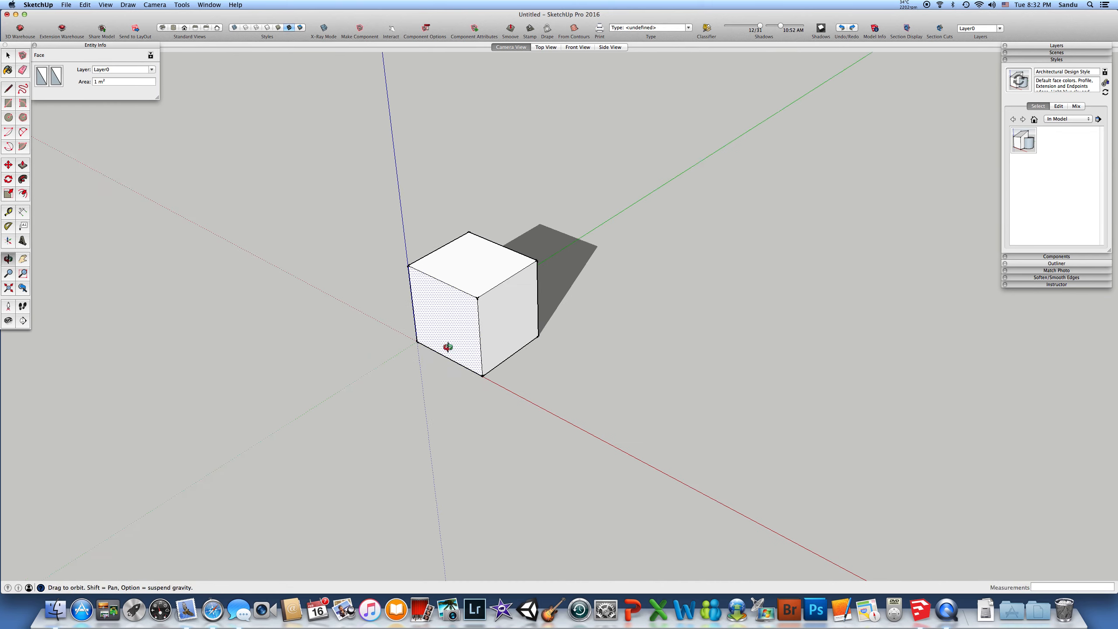
{"action": "scroll", "coordinate": [456, 331], "scroll_direction": "up", "scroll_amount": 5}
{"action": "middle_click_drag", "start_coordinate": [489, 365], "coordinate": [424, 350]}
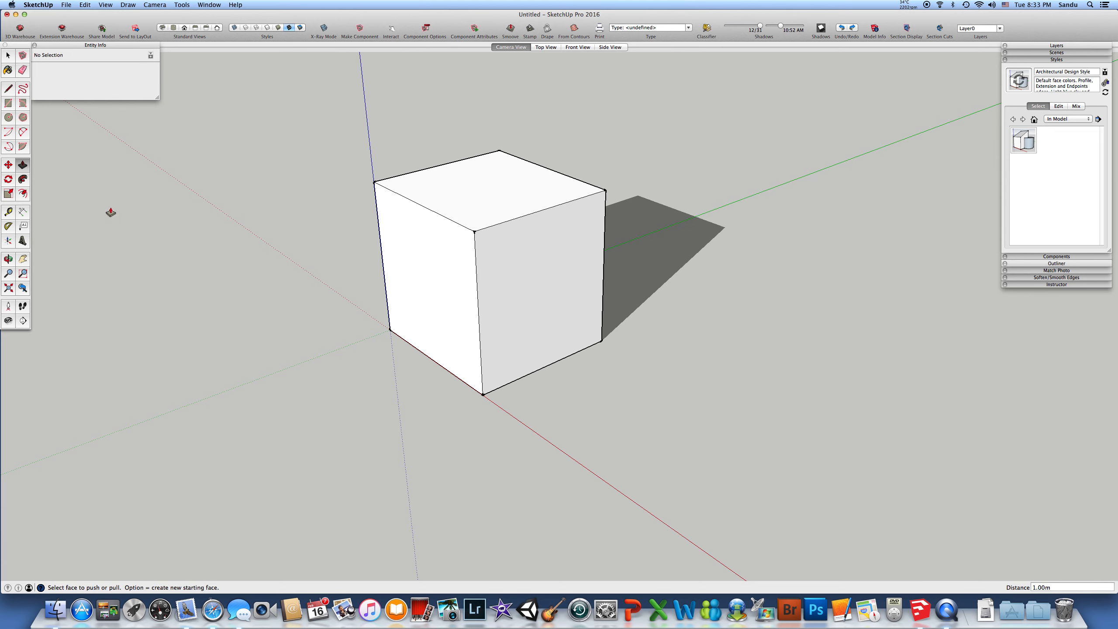
{"action": "key", "text": "f"}
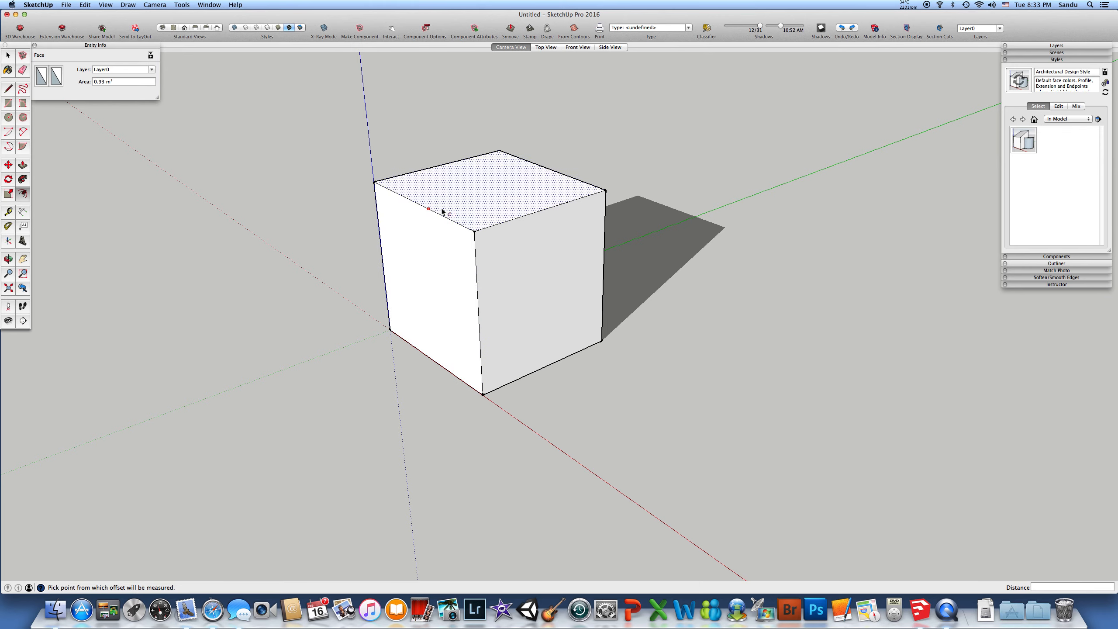
{"action": "left_click", "coordinate": [442, 231]}
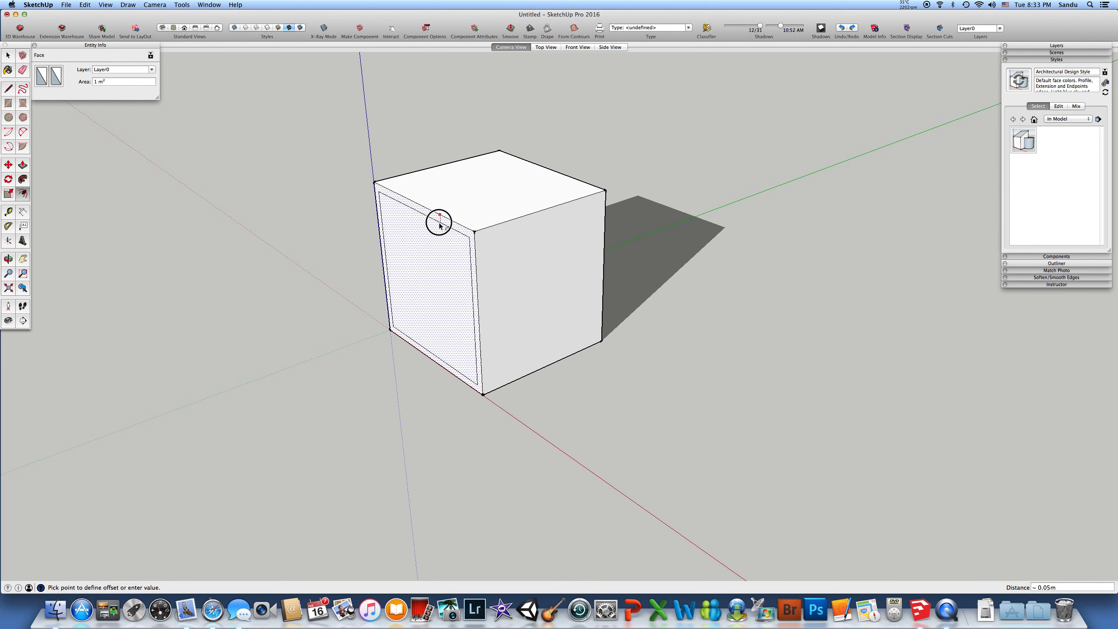
{"action": "type", "text": ".2"}
{"action": "key", "text": "Return"}
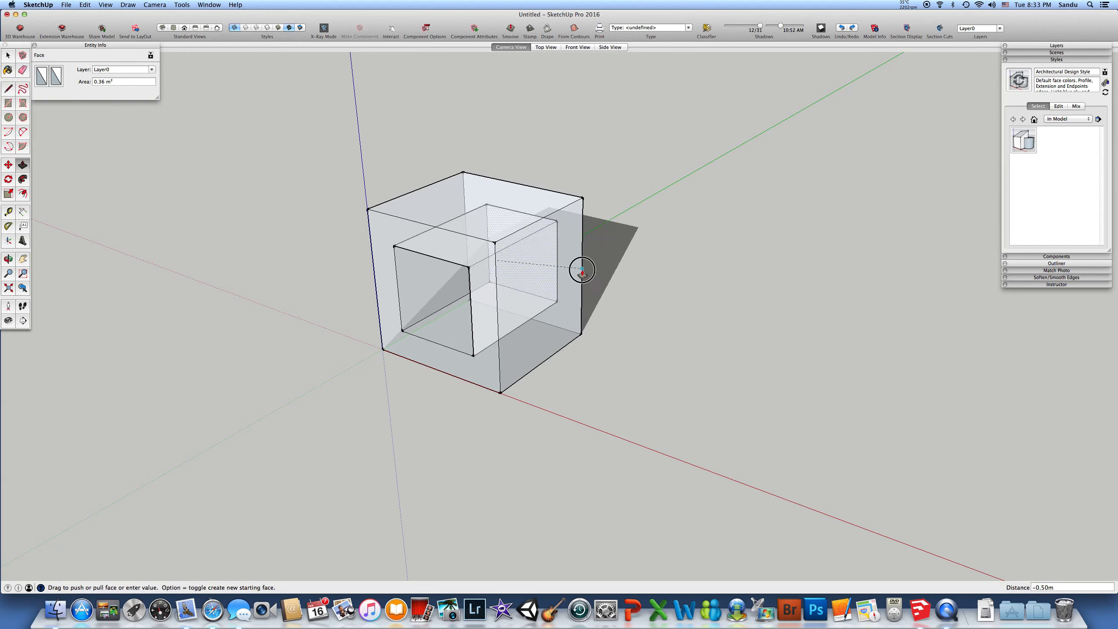
Step: Push the front face's inner square into the box as a tunnel and offset the adjacent side face's edges inward
{"action": "left_click", "coordinate": [578, 269]}
{"action": "middle_click_drag", "start_coordinate": [522, 298], "coordinate": [493, 258]}
{"action": "scroll", "coordinate": [466, 268], "scroll_direction": "up", "scroll_amount": 1}
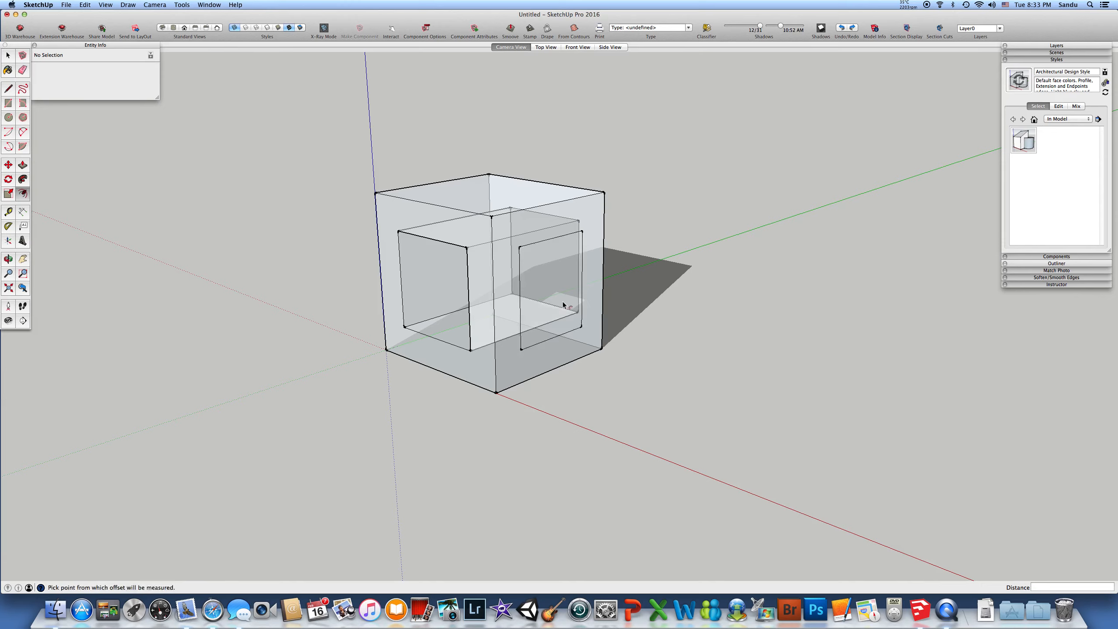
Step: Offset the edges of the box's top face inward to outline an opening
{"action": "middle_click_drag", "start_coordinate": [564, 313], "coordinate": [422, 322]}
{"action": "middle_click_drag", "start_coordinate": [507, 311], "coordinate": [547, 395]}
{"action": "middle_click_drag", "start_coordinate": [536, 194], "coordinate": [580, 309]}
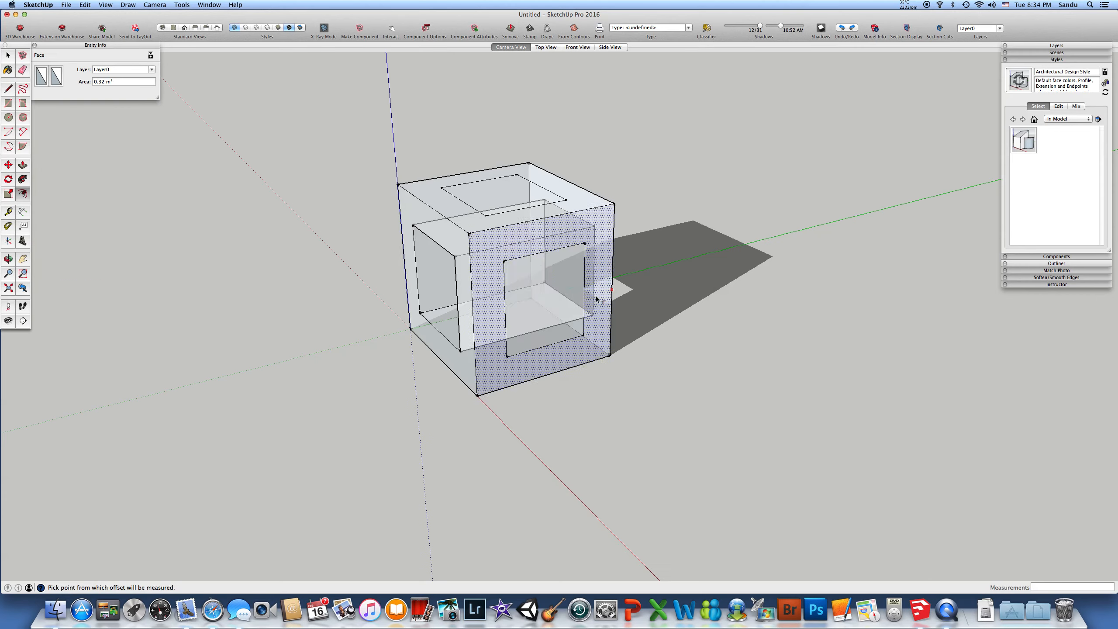
Step: Try to push the side face's inner rectangle 1 m through to the opposite side of the box
{"action": "key", "text": "p"}
{"action": "left_click", "coordinate": [568, 312]}
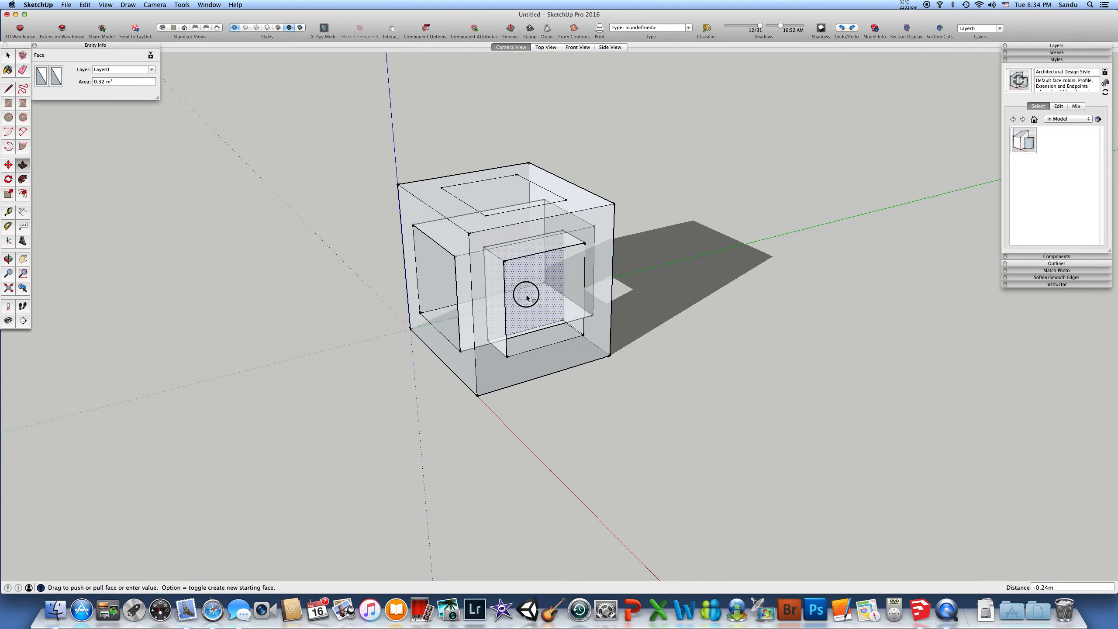
{"action": "left_click", "coordinate": [400, 233]}
{"action": "middle_click_drag", "start_coordinate": [542, 326], "coordinate": [644, 312]}
{"action": "middle_click_drag", "start_coordinate": [504, 345], "coordinate": [472, 353]}
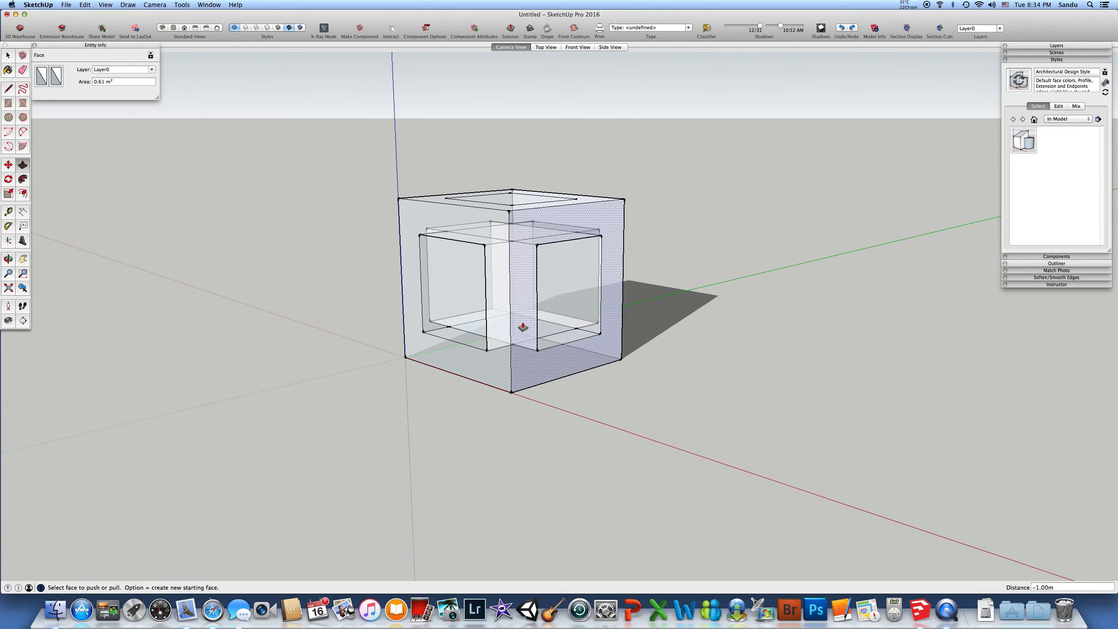
{"action": "middle_click_drag", "start_coordinate": [552, 327], "coordinate": [523, 332]}
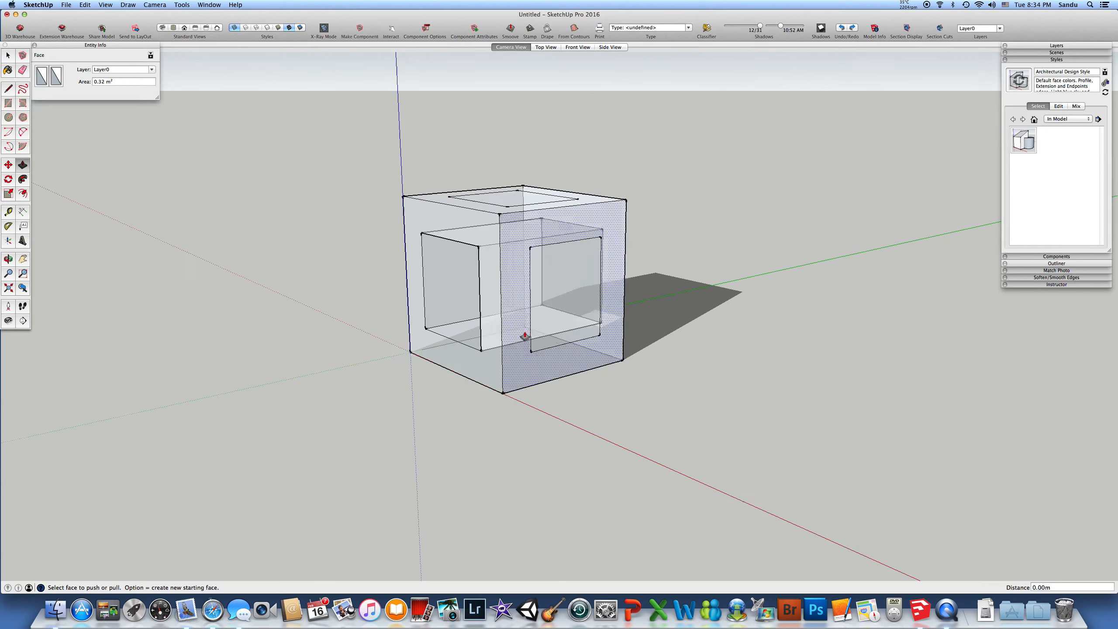
Step: Push the side face's inner rectangle 0.20 m inward to meet the front tunnel
{"action": "left_click_drag", "start_coordinate": [549, 319], "coordinate": [482, 318]}
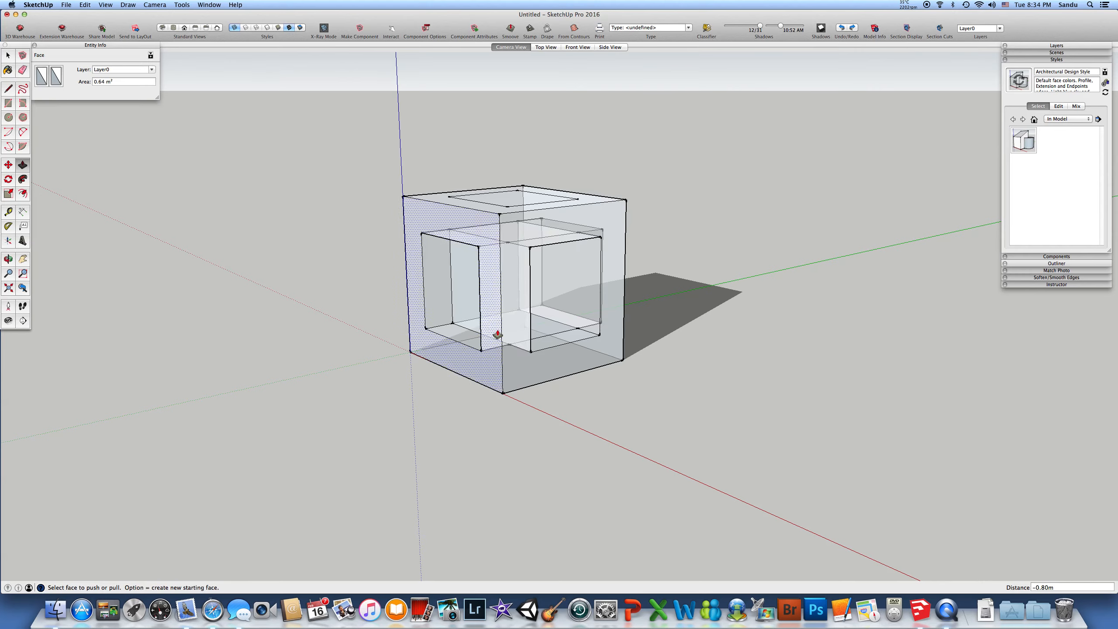
{"action": "mouse_move", "coordinate": [511, 332]}
{"action": "middle_mouse_down"}
{"action": "mouse_move", "coordinate": [606, 319]}
{"action": "mouse_move", "coordinate": [523, 315]}
{"action": "middle_mouse_up"}
{"action": "left_click_drag", "start_coordinate": [584, 317], "coordinate": [514, 321]}
Step: Offset the edges of the opposite, still closed side face inward to outline a matching opening
{"action": "middle_click_drag", "start_coordinate": [509, 351], "coordinate": [440, 353]}
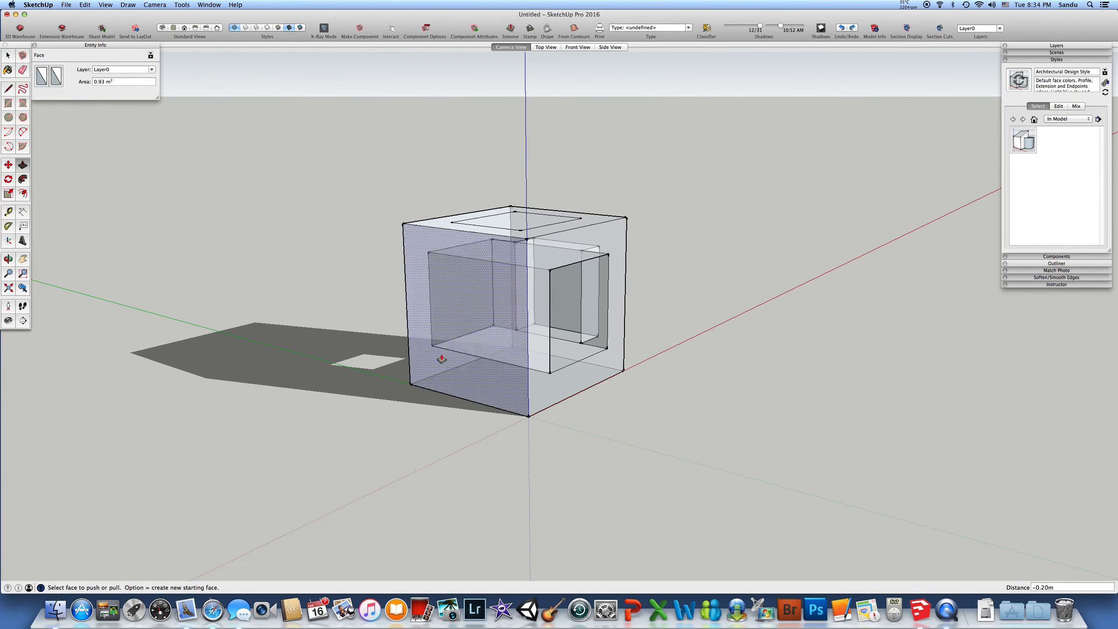
{"action": "left_click", "coordinate": [22, 194]}
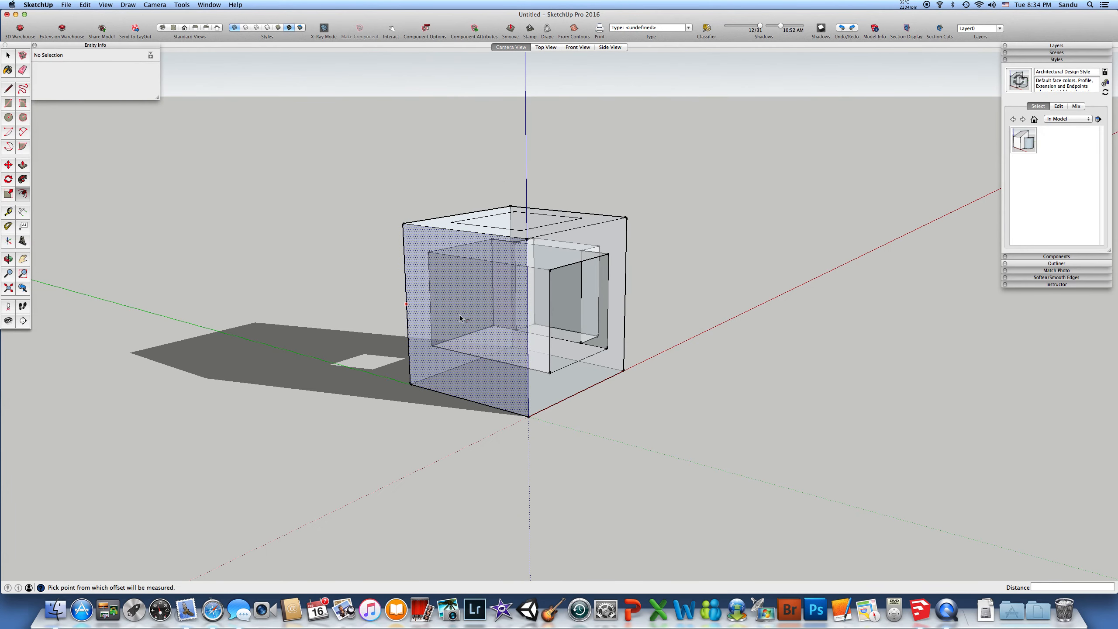
{"action": "left_click", "coordinate": [476, 320]}
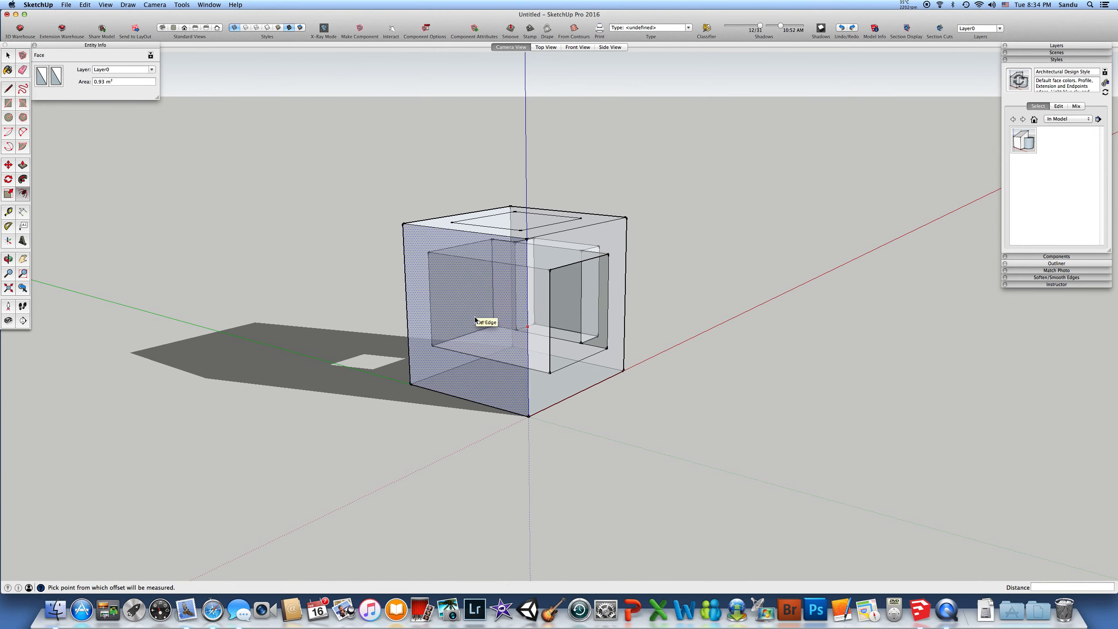
{"action": "left_click", "coordinate": [432, 320]}
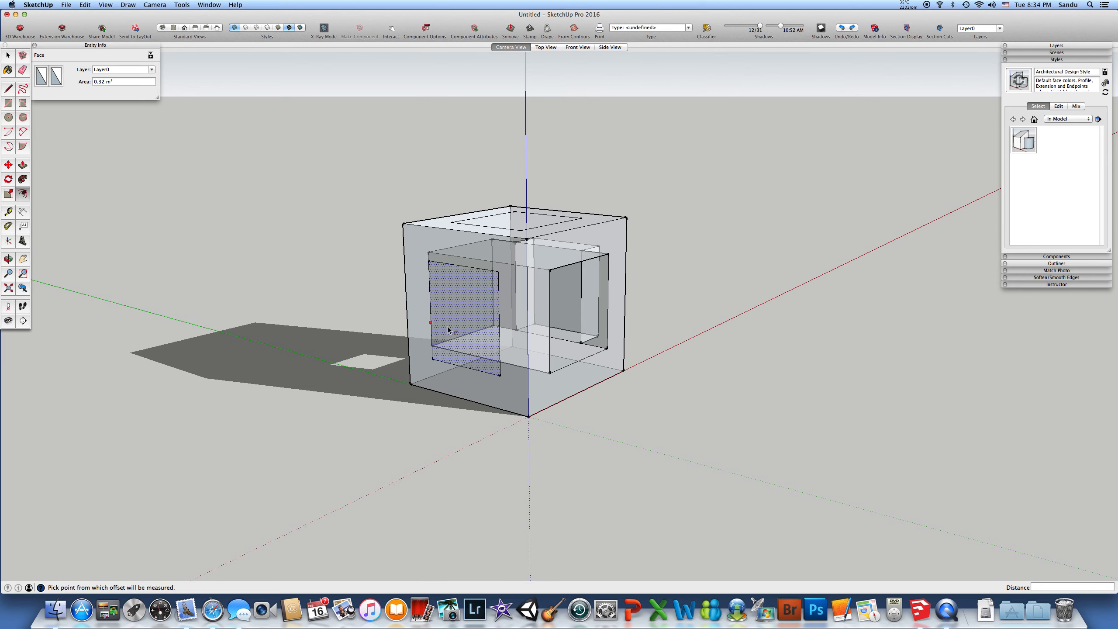
{"action": "key", "text": "Escape"}
Step: Push the opposite side face's inner rectangle 0.20 m inward to the edge of the front tunnel
{"action": "key", "text": "p"}
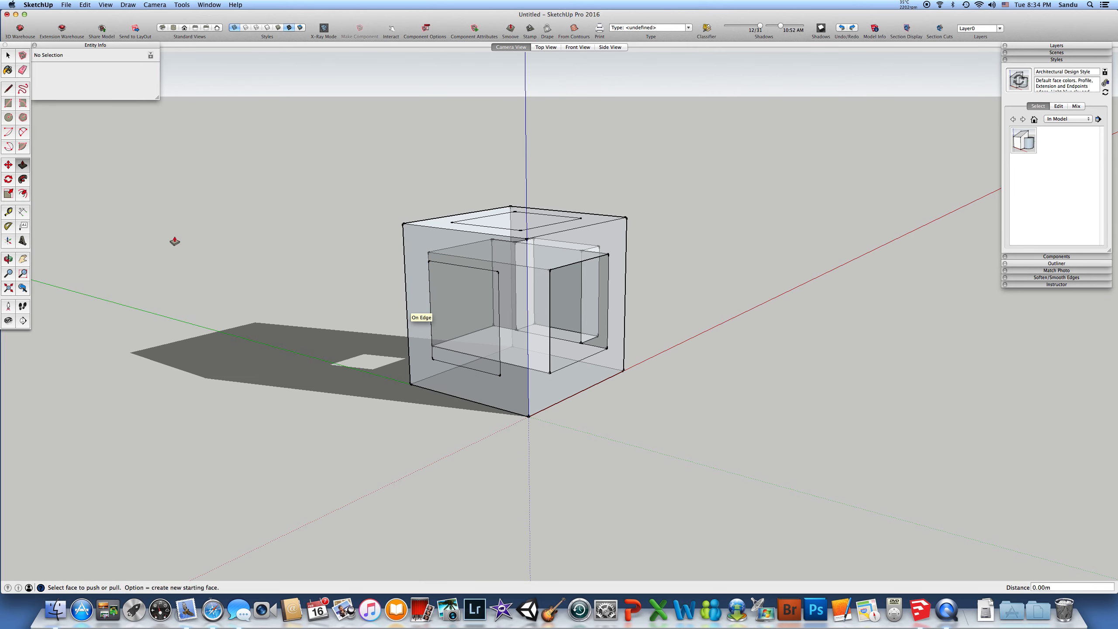
{"action": "left_click", "coordinate": [470, 342]}
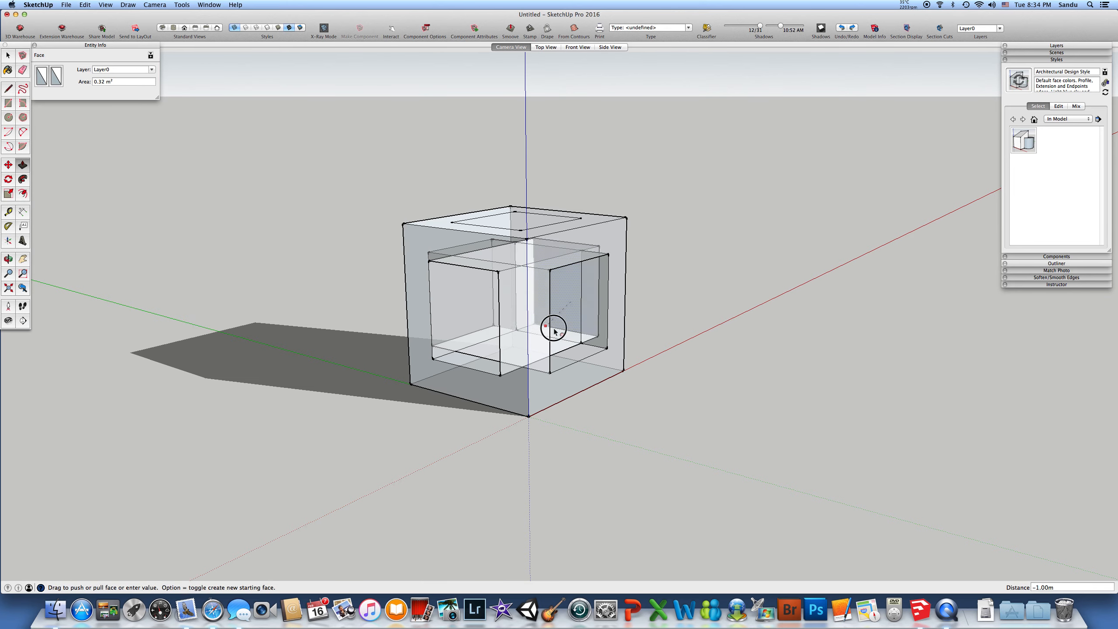
{"action": "left_click", "coordinate": [551, 372]}
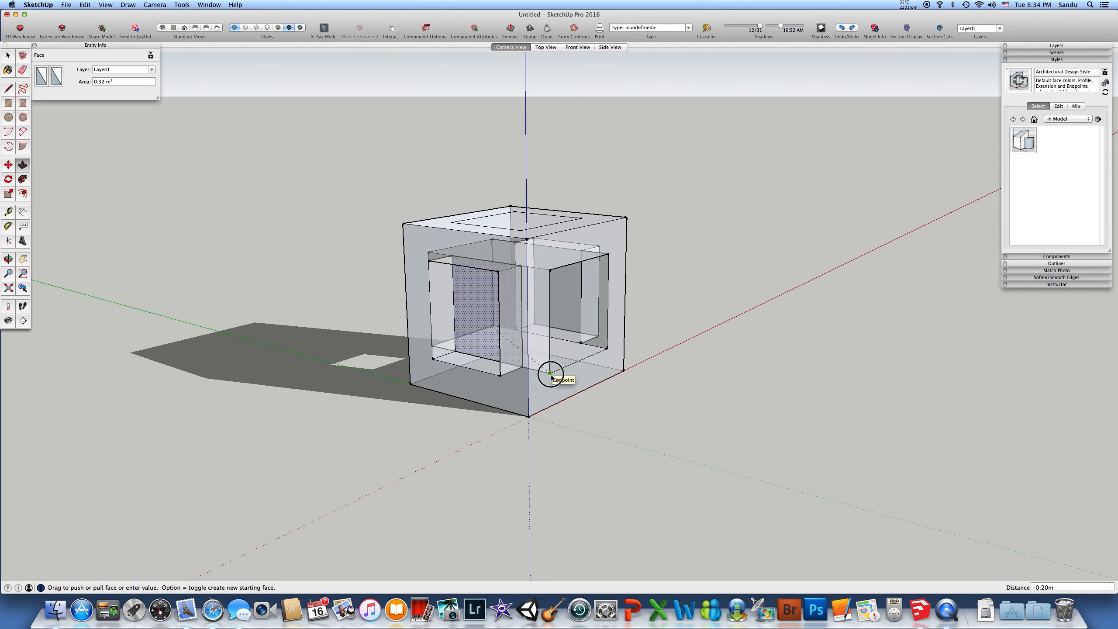
{"action": "middle_click_drag", "start_coordinate": [551, 374], "coordinate": [471, 374]}
{"action": "middle_click_drag", "start_coordinate": [355, 372], "coordinate": [580, 352]}
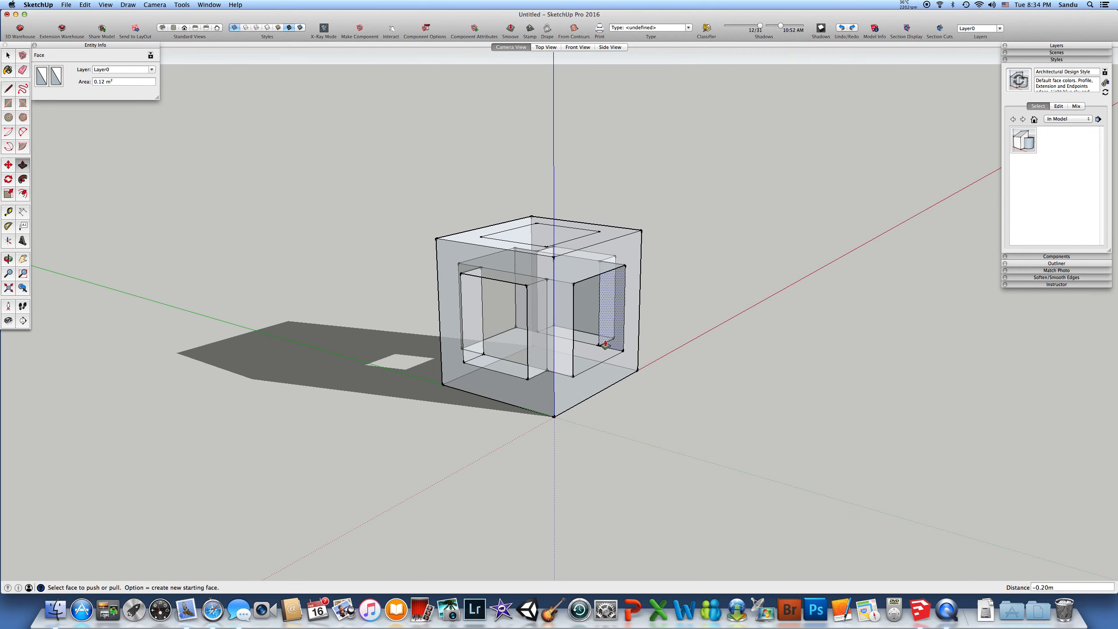
Step: Push the top face's inner rectangle 0.20 m down to the tunnel and turn off X-ray display
{"action": "left_click_drag", "start_coordinate": [606, 345], "coordinate": [580, 334]}
{"action": "middle_click_drag", "start_coordinate": [638, 369], "coordinate": [505, 372]}
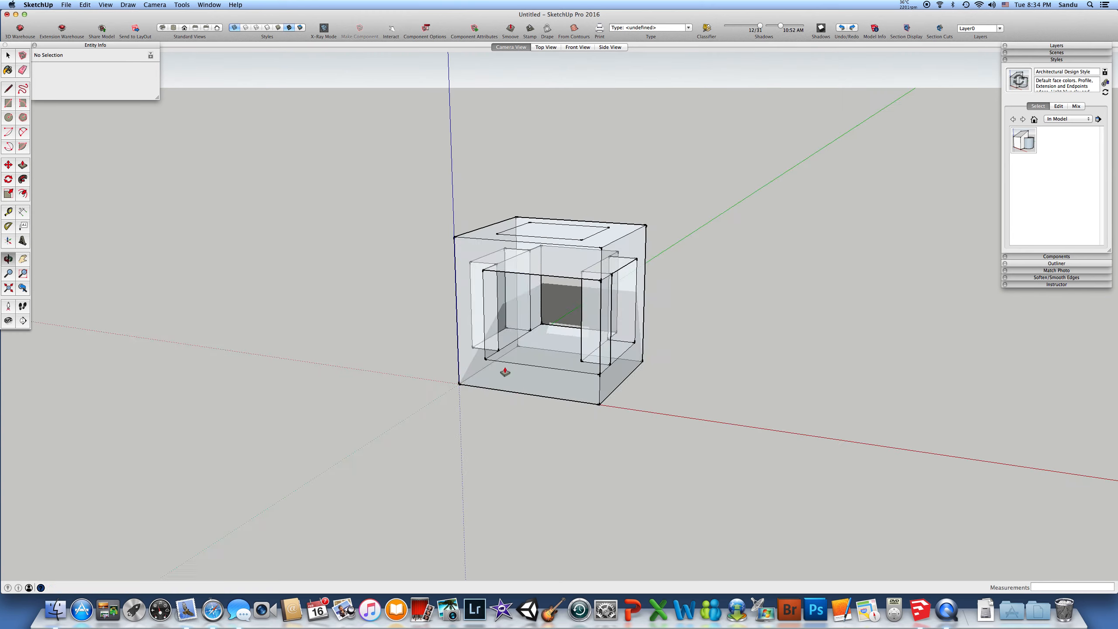
{"action": "middle_click_drag", "start_coordinate": [576, 374], "coordinate": [456, 417]}
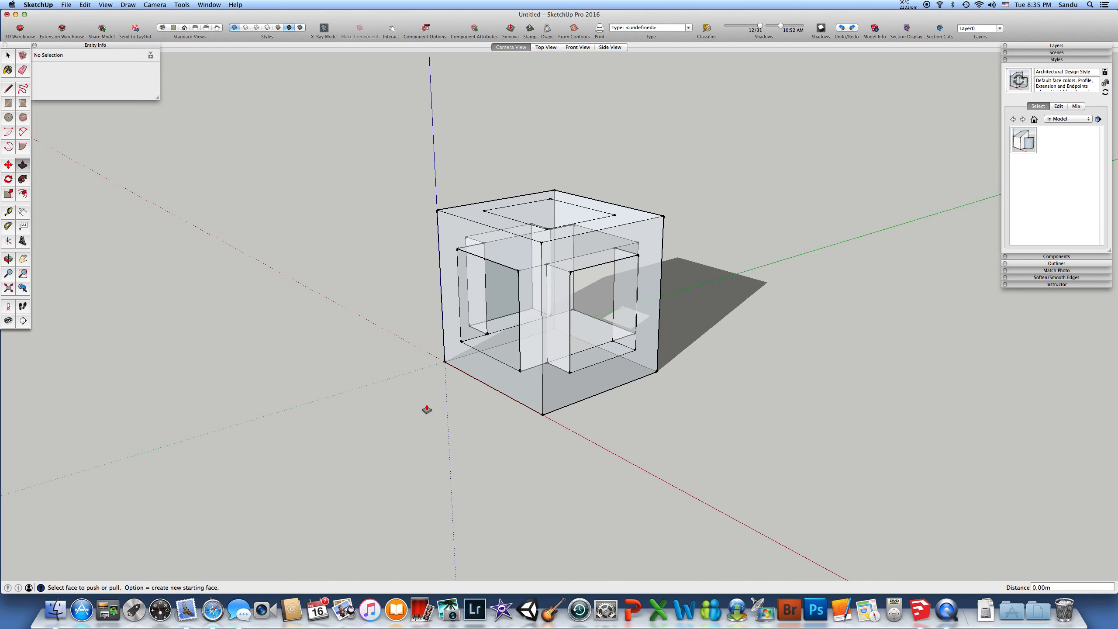
{"action": "left_click", "coordinate": [575, 251]}
{"action": "left_click", "coordinate": [554, 214]}
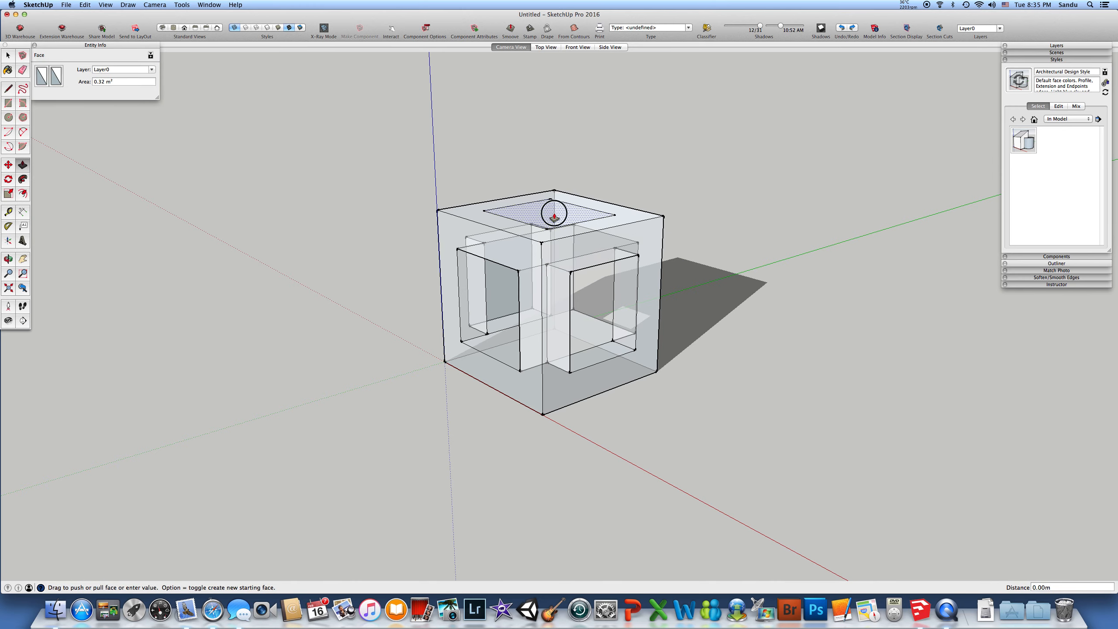
{"action": "left_click", "coordinate": [558, 268]}
{"action": "middle_click_drag", "start_coordinate": [555, 290], "coordinate": [535, 356]}
{"action": "left_click", "coordinate": [323, 28]}
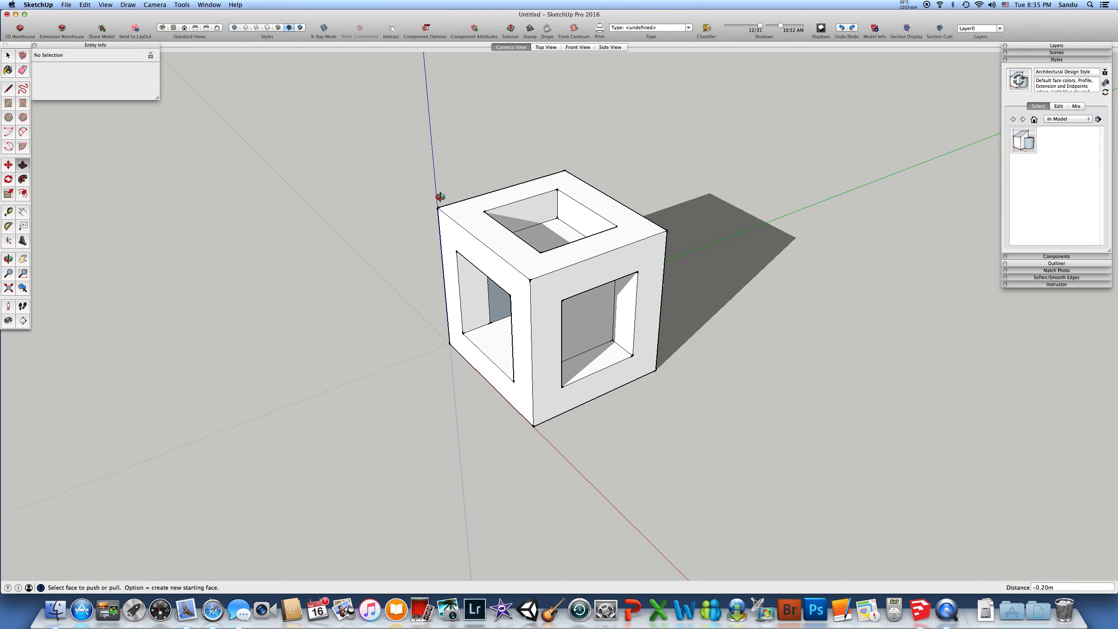
Step: Pull out the back face of the recess beside the green axis and push it back to the front opening's corner
{"action": "middle_click_drag", "start_coordinate": [439, 198], "coordinate": [510, 325]}
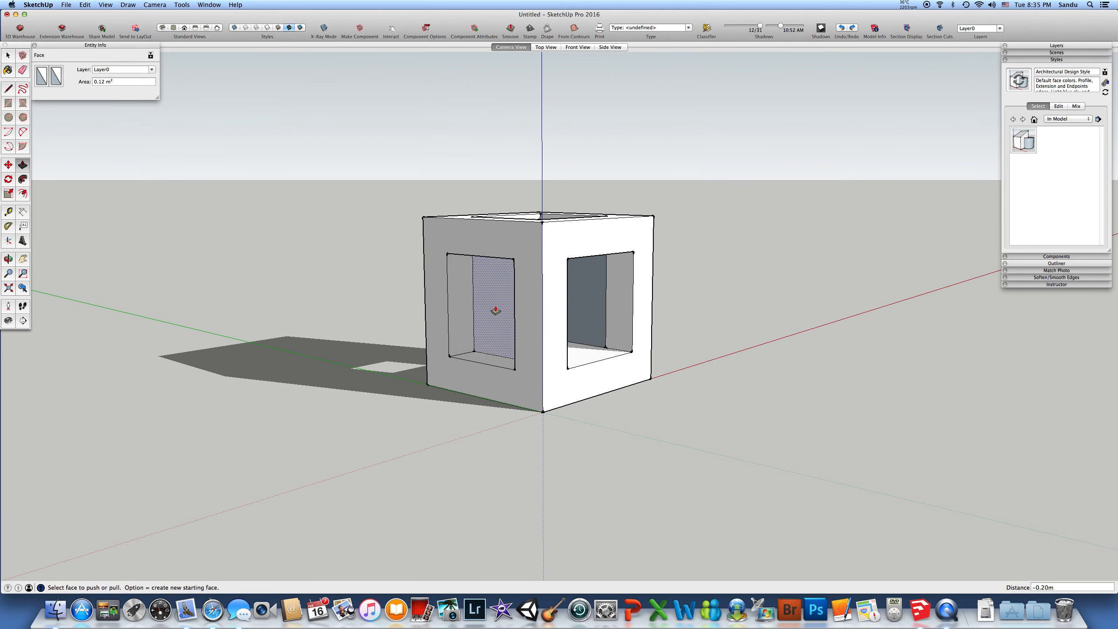
{"action": "left_click", "coordinate": [463, 302]}
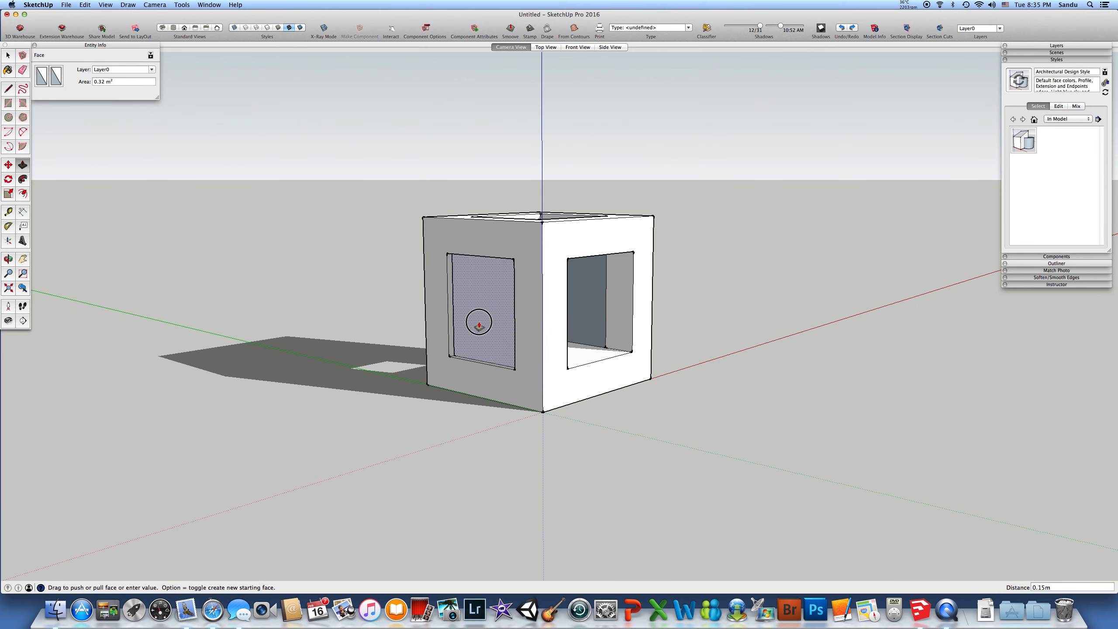
{"action": "left_click", "coordinate": [459, 359]}
{"action": "left_click", "coordinate": [460, 359]}
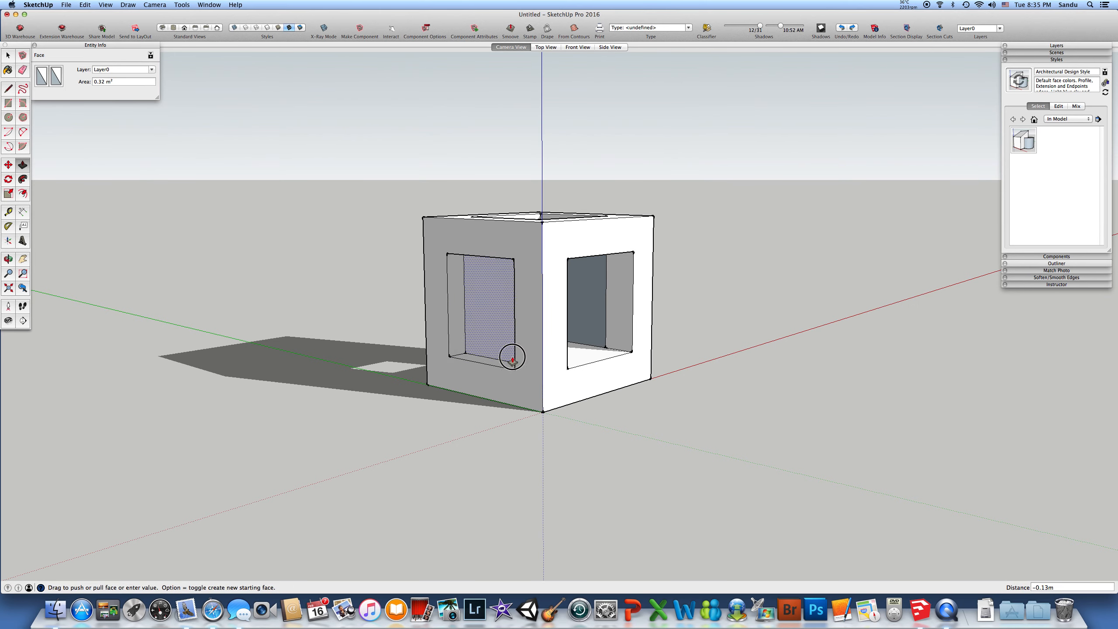
{"action": "left_click", "coordinate": [568, 369]}
Step: Delete the leftover faces that close off the two side recesses and the top recess from the box's interior
{"action": "middle_click_drag", "start_coordinate": [568, 370], "coordinate": [643, 361]}
{"action": "key", "text": "space"}
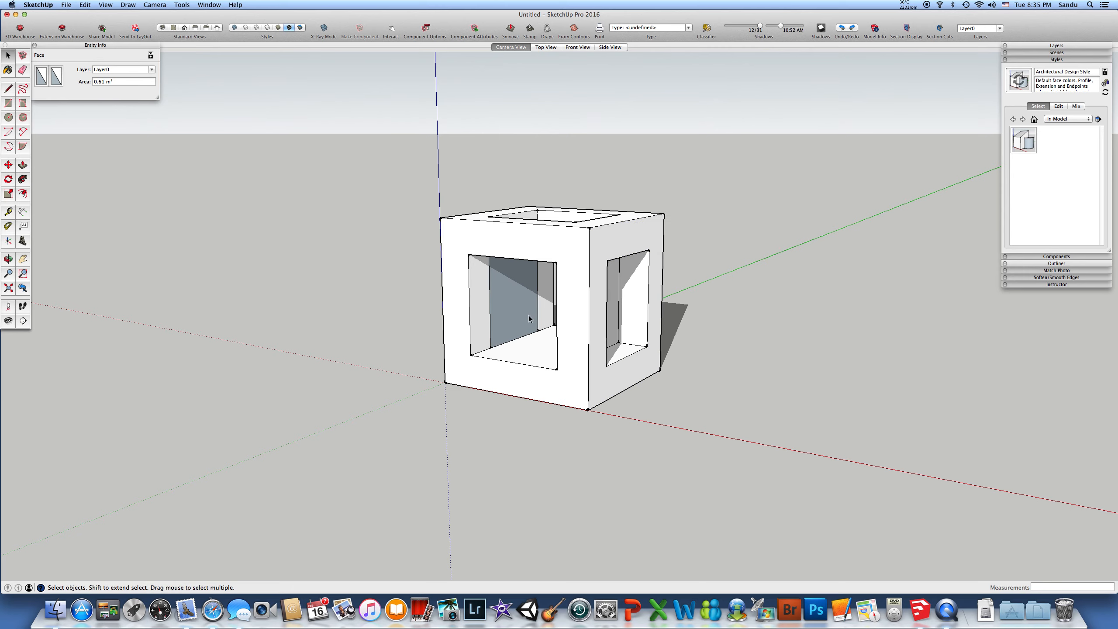
{"action": "left_click", "coordinate": [529, 317]}
{"action": "key", "text": "Delete"}
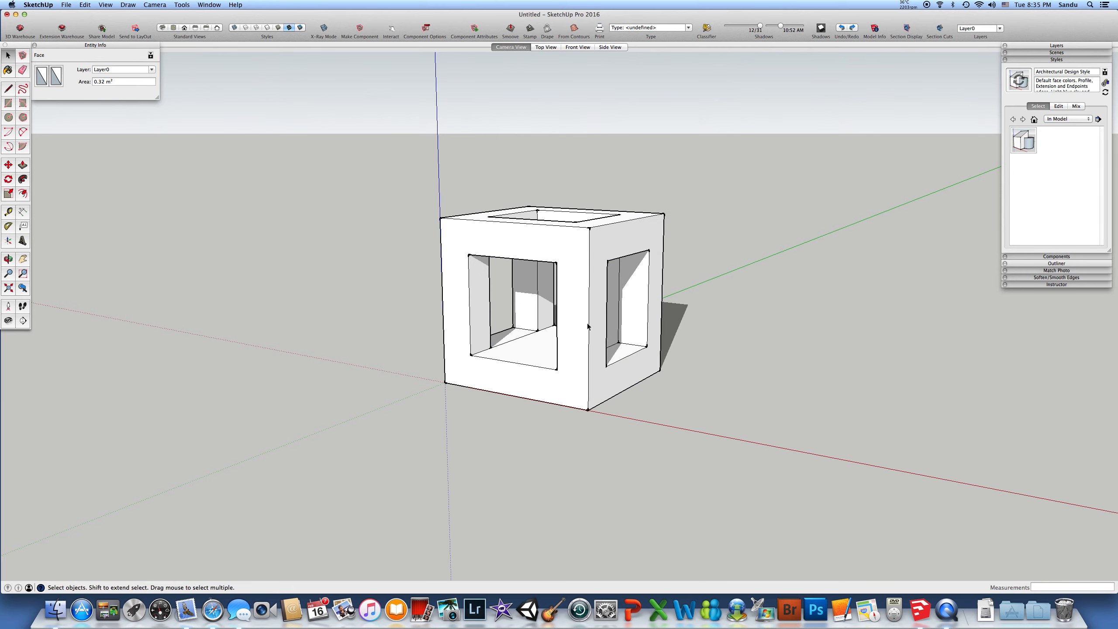
{"action": "left_click", "coordinate": [616, 328]}
{"action": "key", "text": "Delete"}
{"action": "middle_click_drag", "start_coordinate": [621, 333], "coordinate": [619, 414]}
{"action": "left_click", "coordinate": [562, 285]}
{"action": "key", "text": "Delete"}
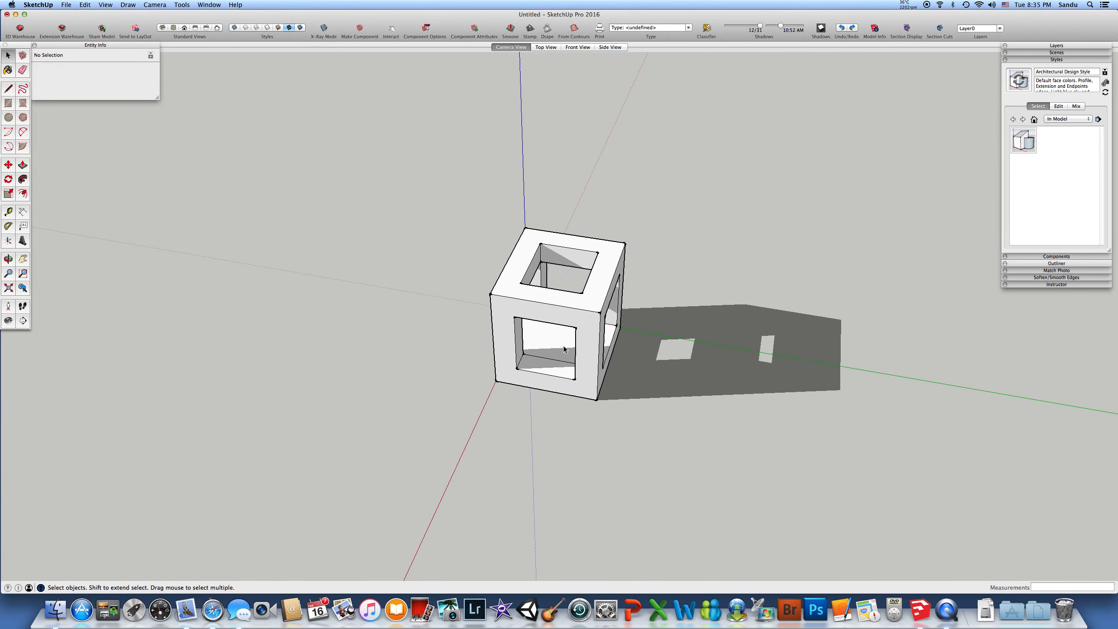
Step: Examine the openings and interior of the hollowed box from all sides
{"action": "middle_click_drag", "start_coordinate": [560, 331], "coordinate": [500, 416]}
{"action": "scroll", "coordinate": [544, 334], "scroll_direction": "down", "scroll_amount": 3}
{"action": "scroll", "coordinate": [515, 343], "scroll_direction": "up", "scroll_amount": 3}
{"action": "scroll", "coordinate": [522, 300], "scroll_direction": "up", "scroll_amount": 4}
{"action": "middle_click_drag", "start_coordinate": [521, 299], "coordinate": [530, 366]}
{"action": "middle_click_drag", "start_coordinate": [628, 338], "coordinate": [440, 365]}
{"action": "scroll", "coordinate": [520, 353], "scroll_direction": "down", "scroll_amount": 4}
{"action": "scroll", "coordinate": [584, 375], "scroll_direction": "up", "scroll_amount": 4}
{"action": "middle_click_drag", "start_coordinate": [584, 374], "coordinate": [495, 386]}
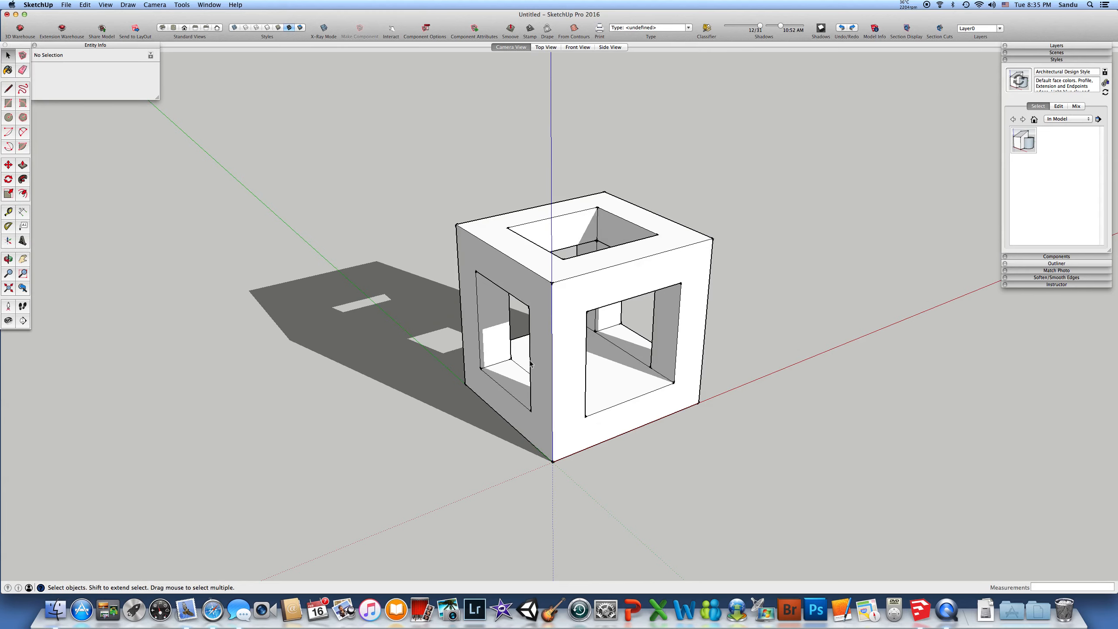
Step: Offset the two upright edges and the top edge of the front opening outward by about 0.10 m
{"action": "left_click", "coordinate": [585, 365]}
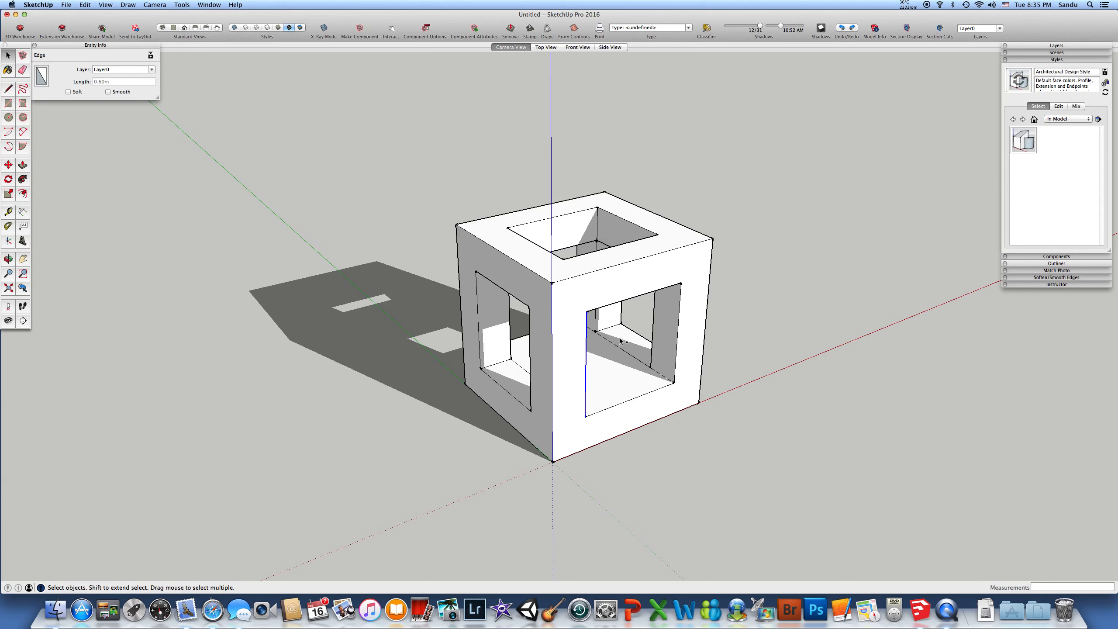
{"action": "left_click", "coordinate": [624, 304], "text": "shift"}
{"action": "left_click", "coordinate": [678, 337], "text": "shift"}
{"action": "key", "text": "f"}
{"action": "left_click", "coordinate": [612, 303]}
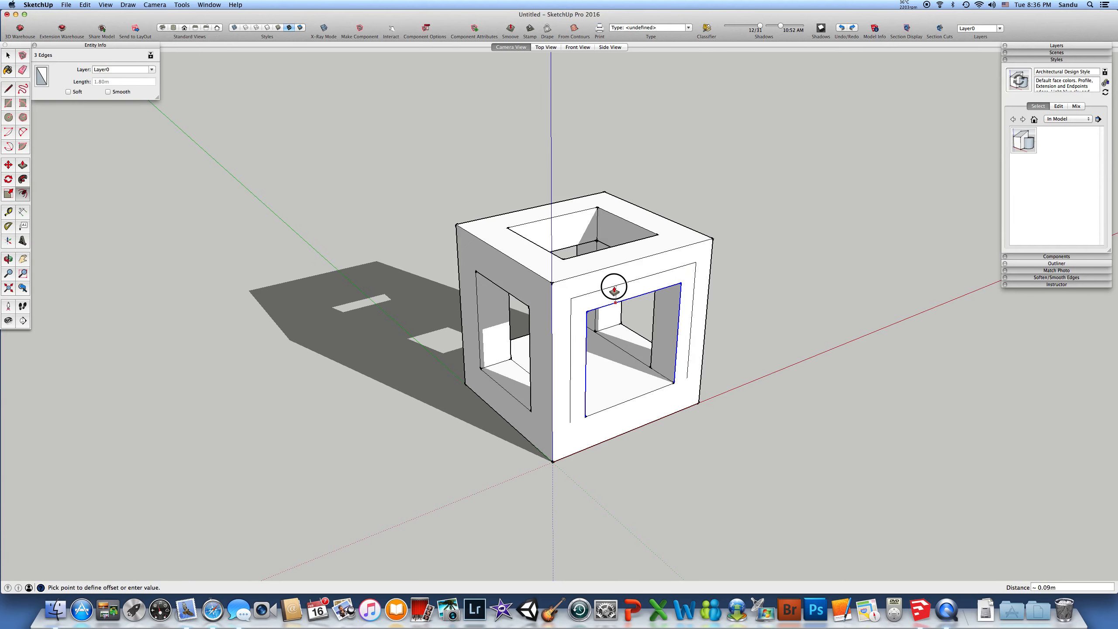
{"action": "left_click", "coordinate": [614, 291]}
Step: Draw short lines joining the offset outline's two lower ends to the front opening's bottom corners
{"action": "key", "text": "l"}
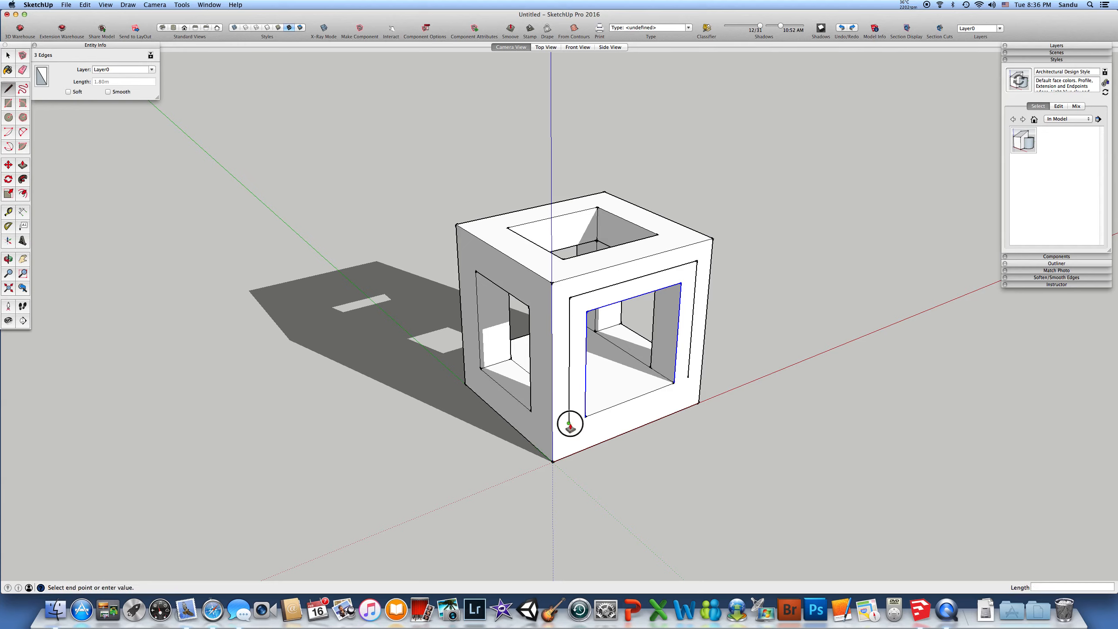
{"action": "left_click", "coordinate": [584, 416]}
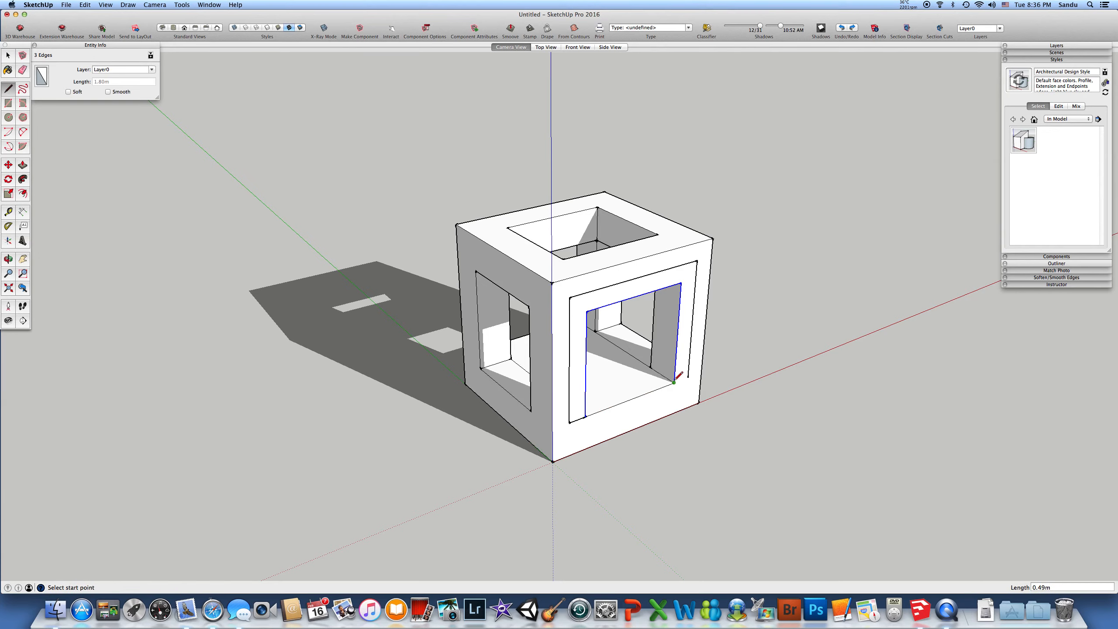
{"action": "left_click", "coordinate": [674, 382]}
{"action": "left_click", "coordinate": [688, 377]}
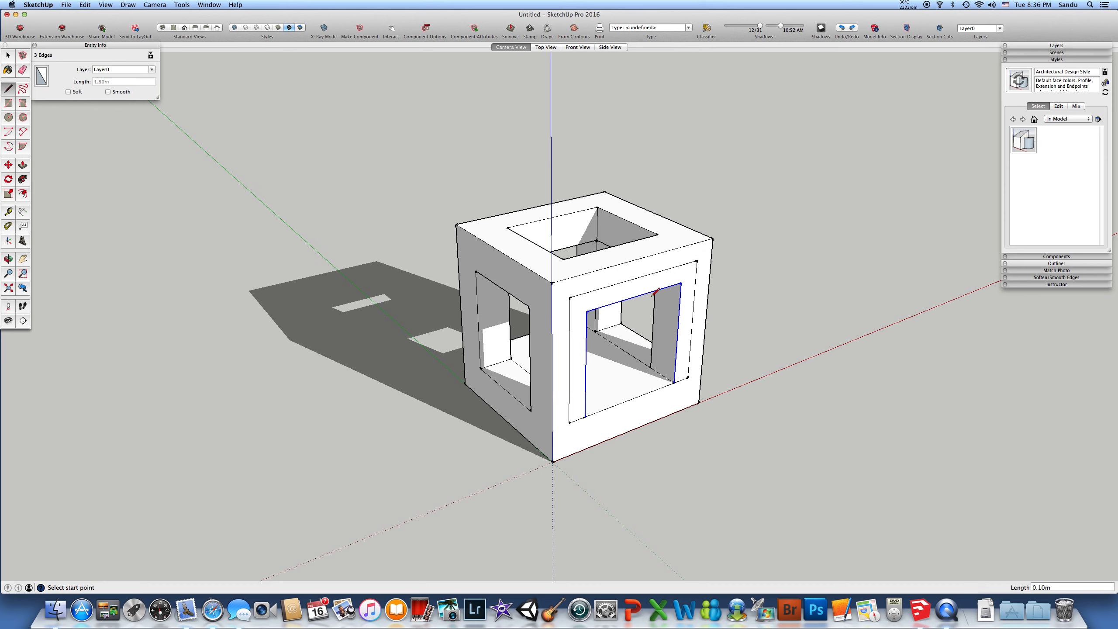
Step: Pull the three-sided frame face around the front opening outward 0.17 m, and repeat the same extrusion once more
{"action": "key", "text": "p"}
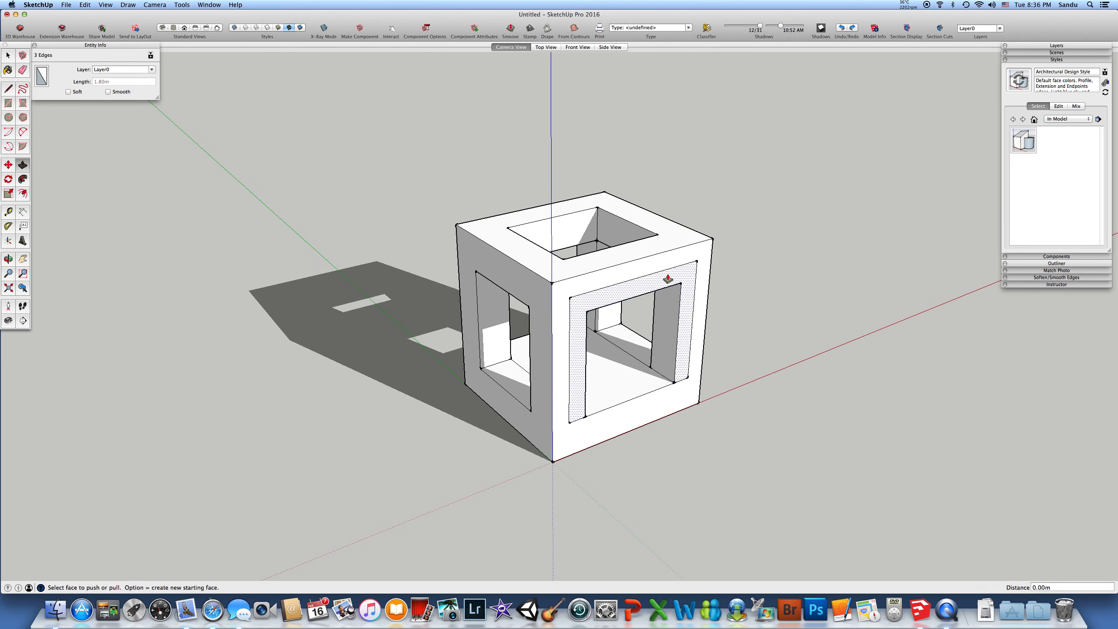
{"action": "left_click", "coordinate": [659, 284]}
{"action": "left_click", "coordinate": [675, 301]}
{"action": "middle_click_drag", "start_coordinate": [628, 332], "coordinate": [642, 372]}
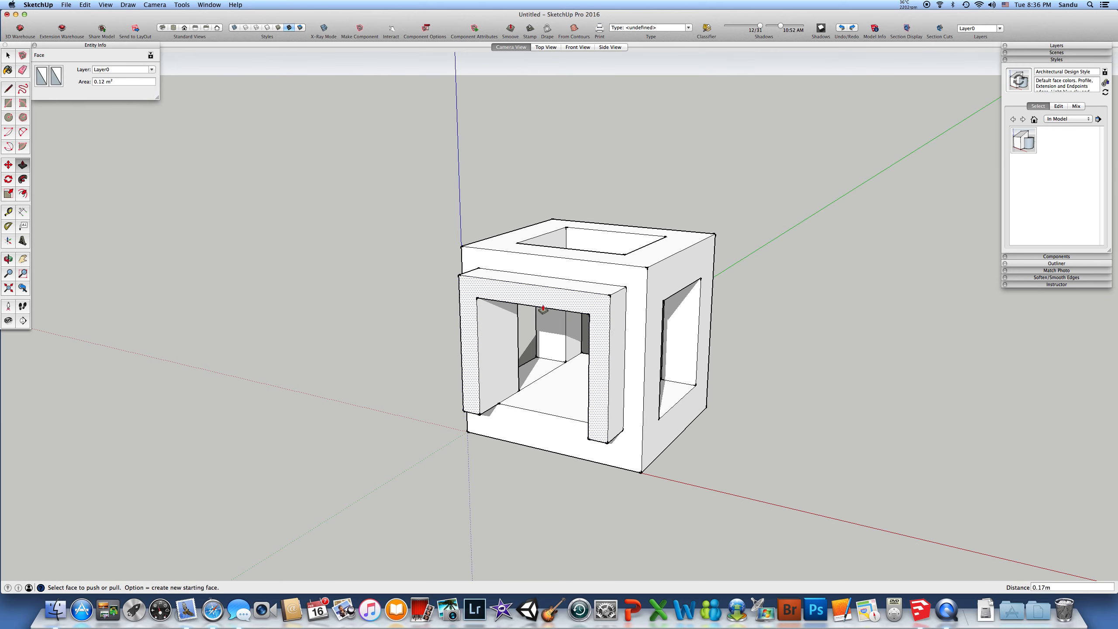
{"action": "double_click", "coordinate": [549, 307]}
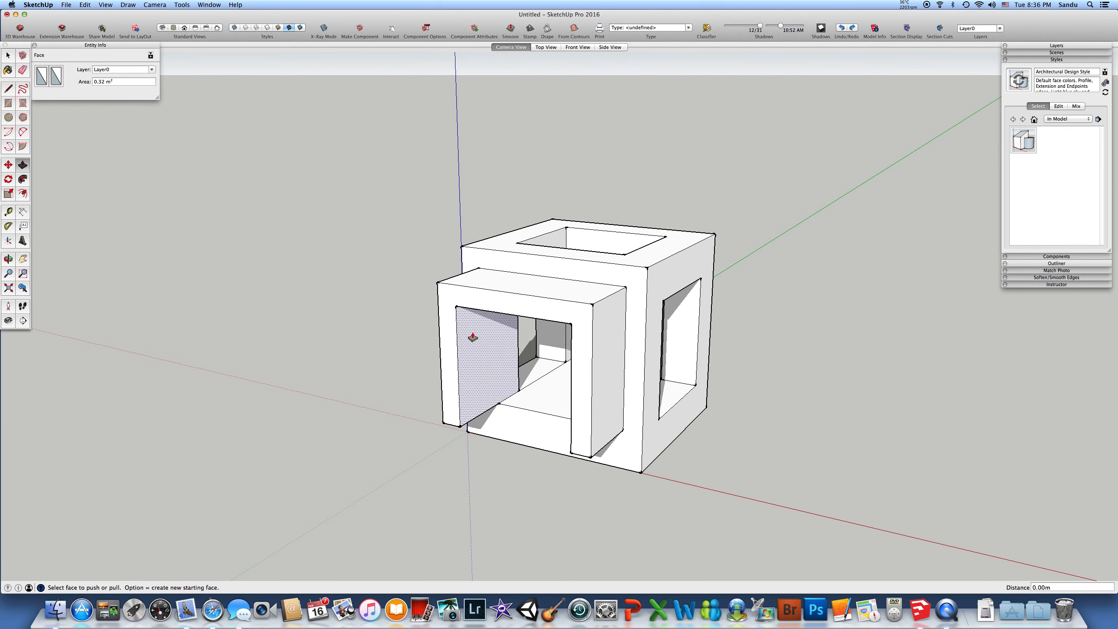
{"action": "left_click", "coordinate": [22, 194]}
{"action": "double_click", "coordinate": [578, 320]}
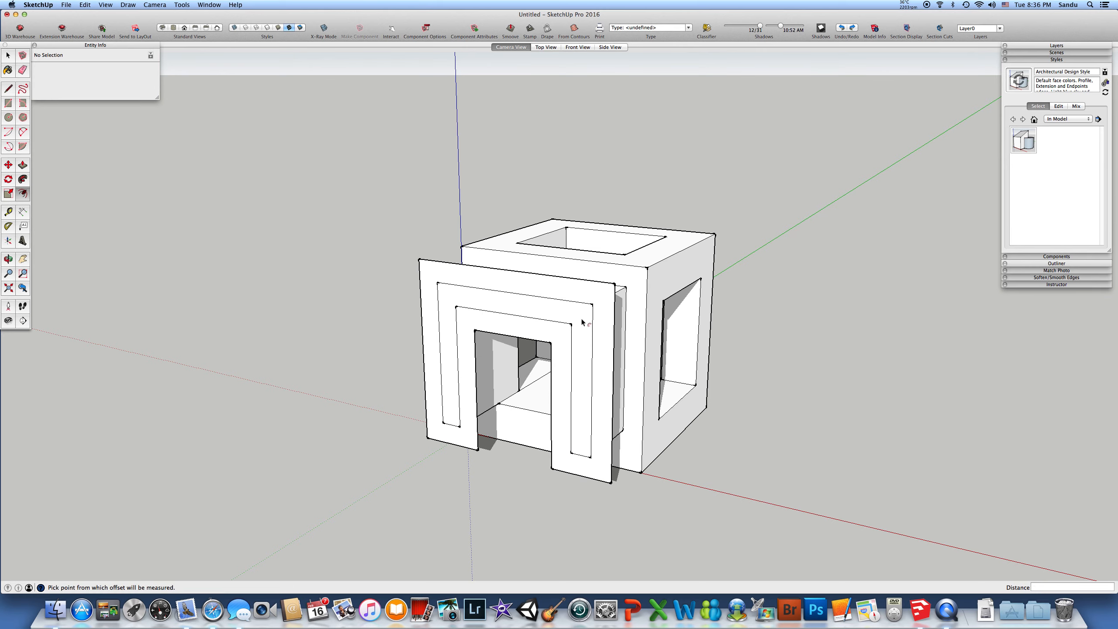
{"action": "key", "text": "super+z"}
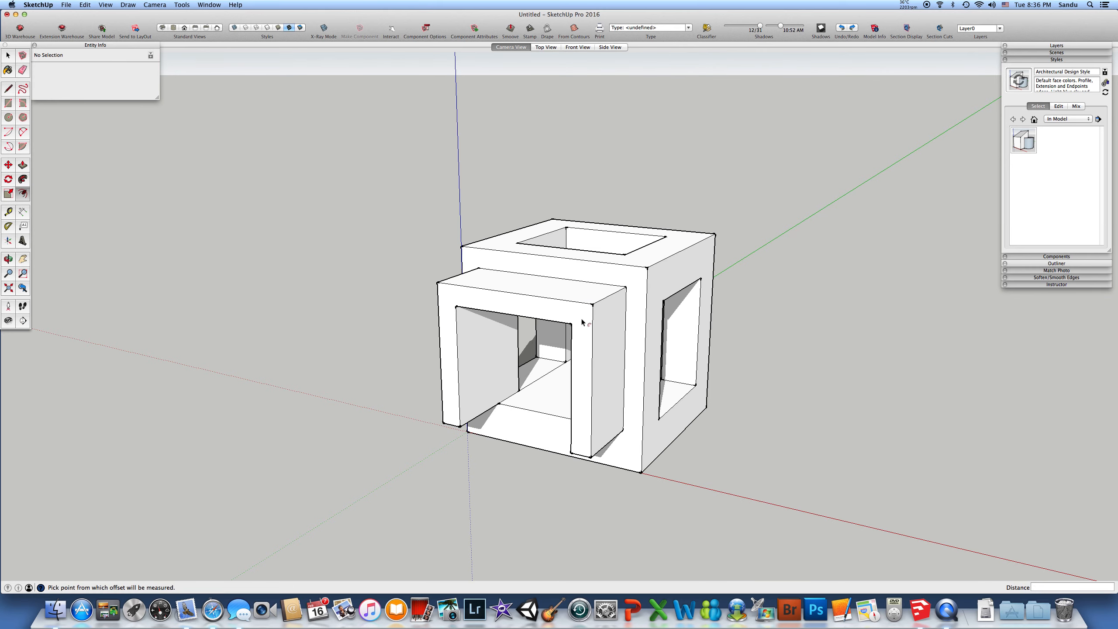
{"action": "mouse_move", "coordinate": [582, 322]}
{"action": "middle_mouse_down"}
{"action": "mouse_move", "coordinate": [539, 307]}
{"action": "mouse_move", "coordinate": [576, 341]}
{"action": "middle_mouse_up"}
{"action": "double_click", "coordinate": [579, 343]}
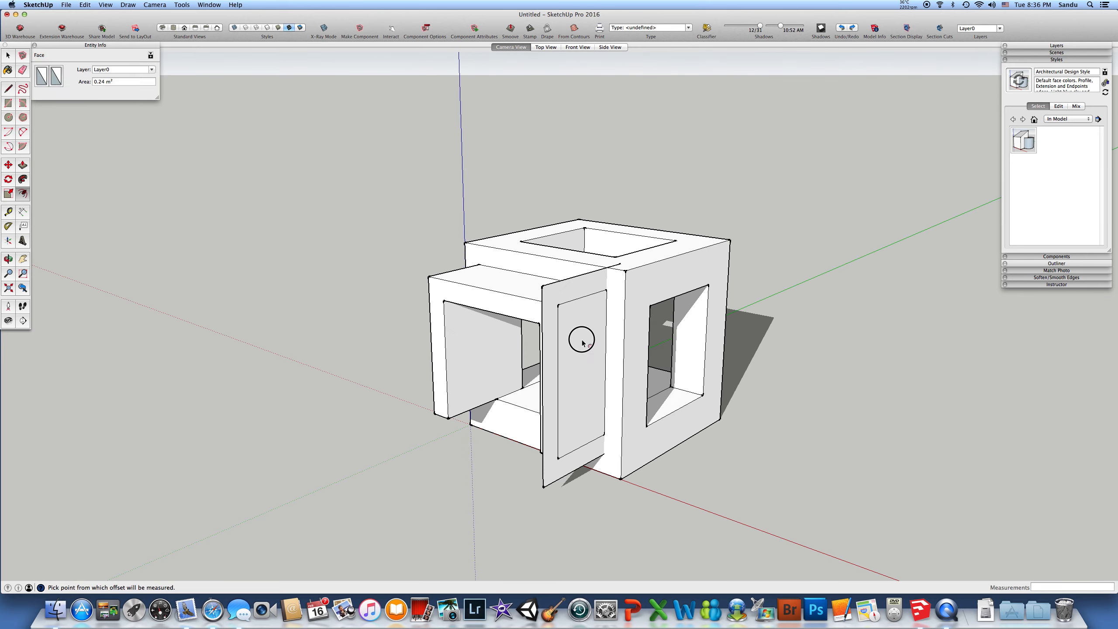
{"action": "key", "text": "super+z"}
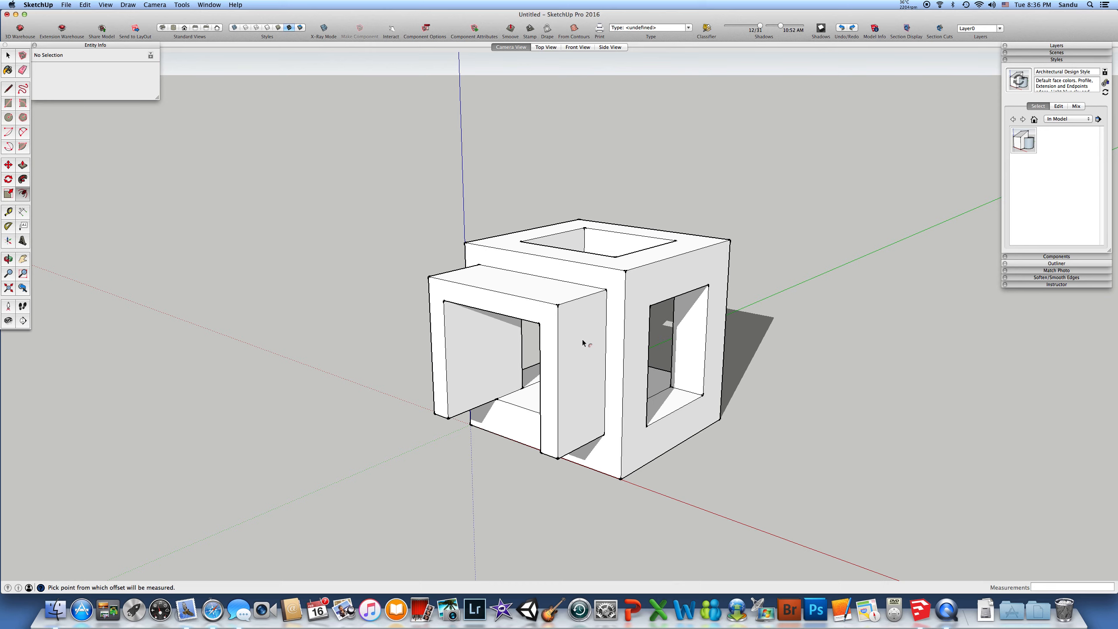
{"action": "left_click", "coordinate": [583, 343]}
{"action": "middle_click_drag", "start_coordinate": [583, 339], "coordinate": [608, 342]}
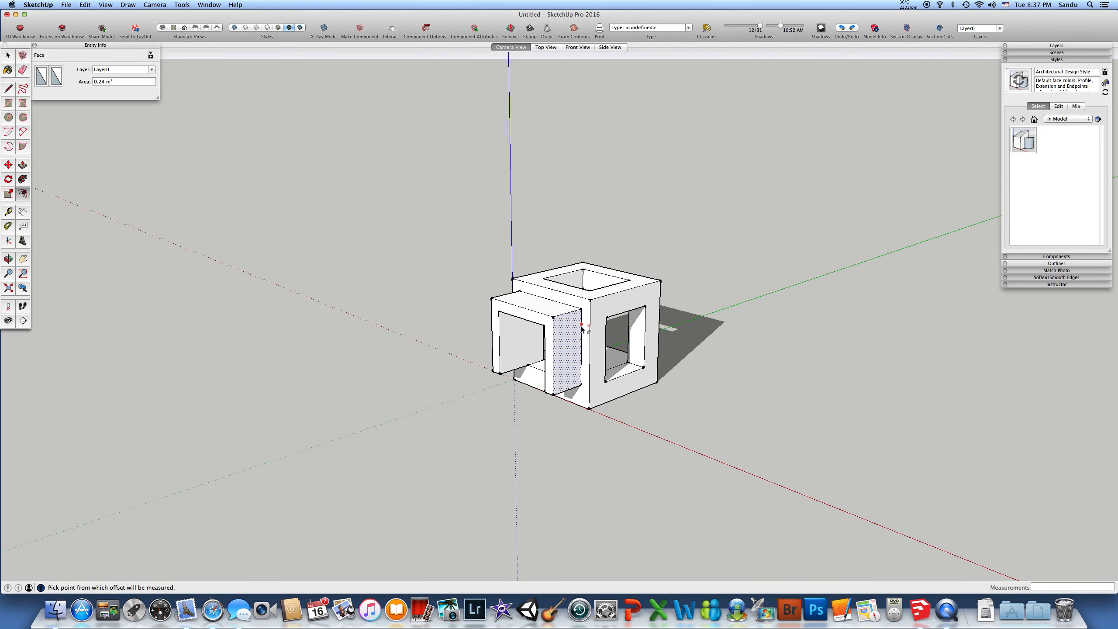
{"action": "key", "text": "Escape"}
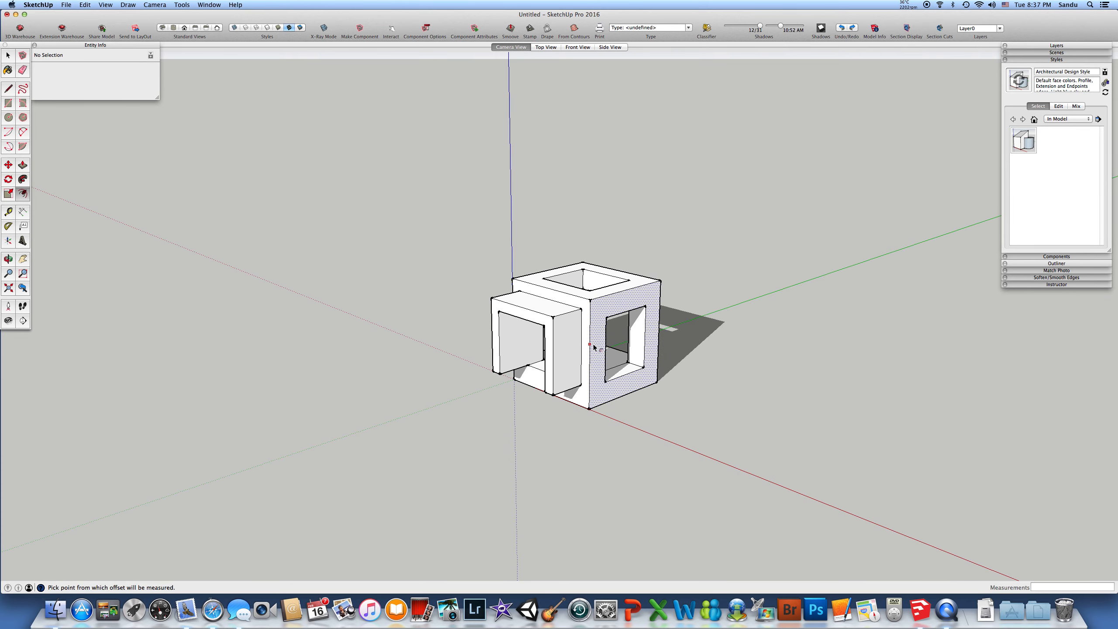
Step: Offset the outer side face of the projecting frame's leg inward by 0.01 m and pull the inner face out 0.04 m
{"action": "left_click", "coordinate": [555, 343]}
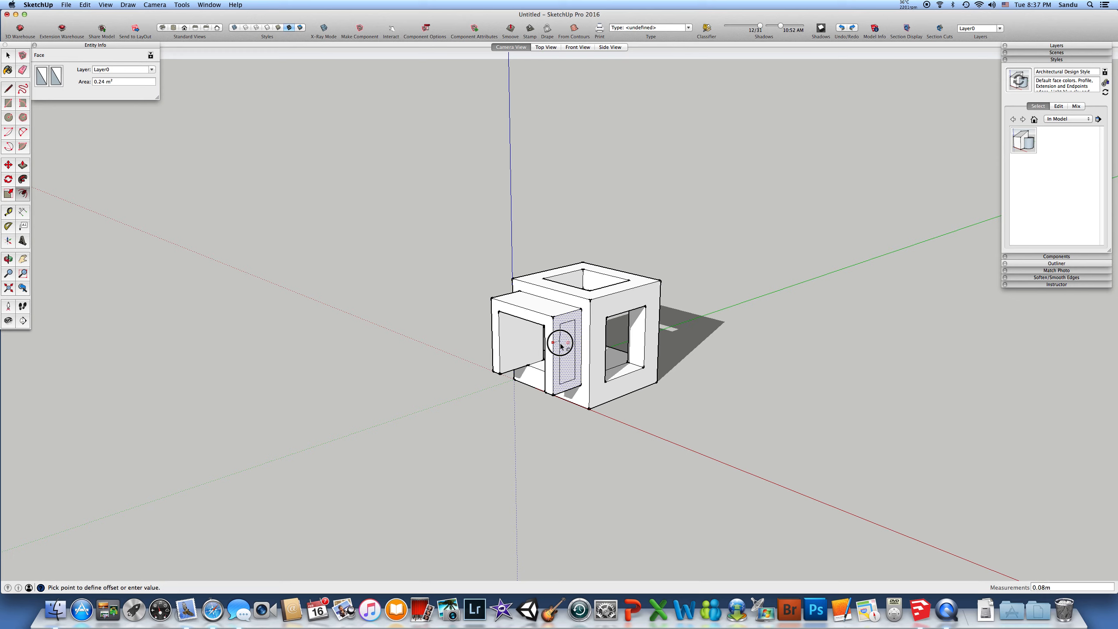
{"action": "type", "text": ".01"}
{"action": "key", "text": "Return"}
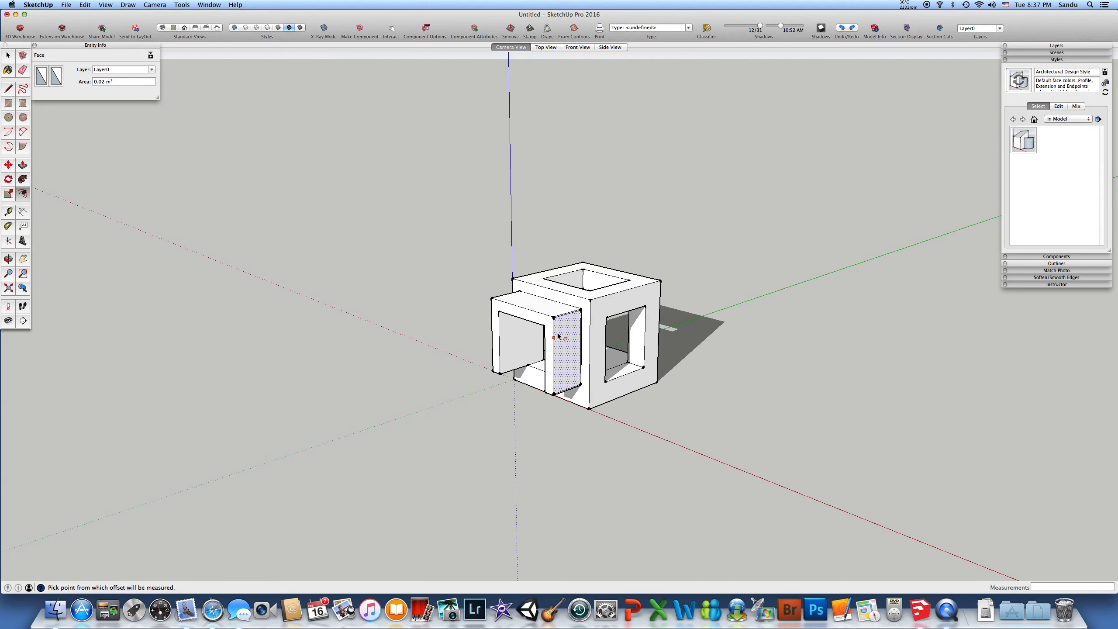
{"action": "scroll", "coordinate": [562, 339], "scroll_direction": "up", "scroll_amount": 5}
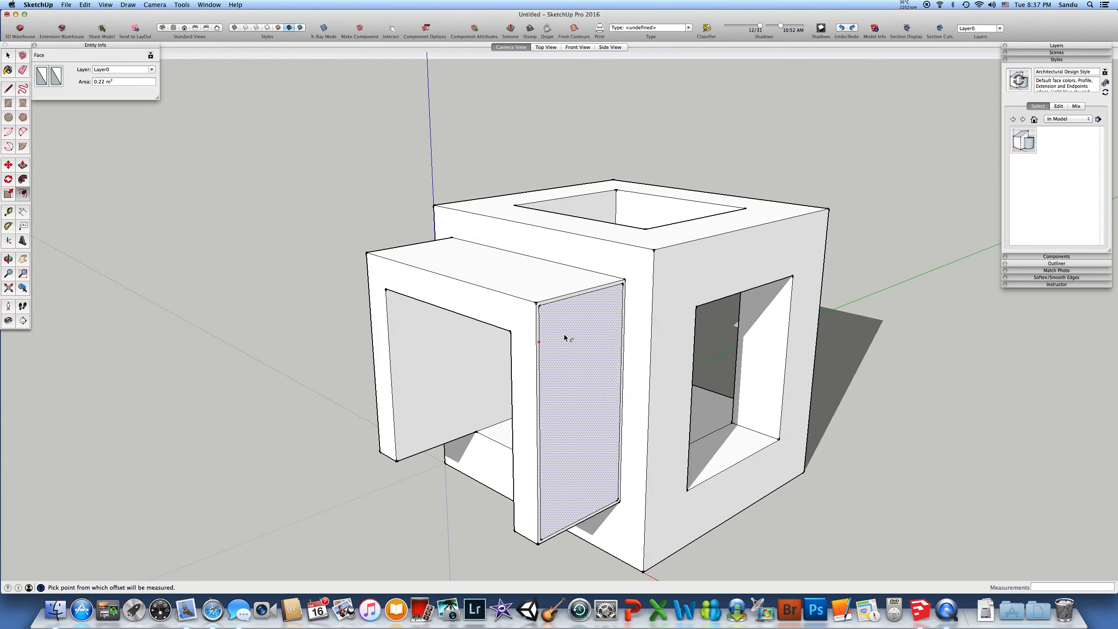
{"action": "key", "text": "p"}
{"action": "left_click", "coordinate": [565, 338]}
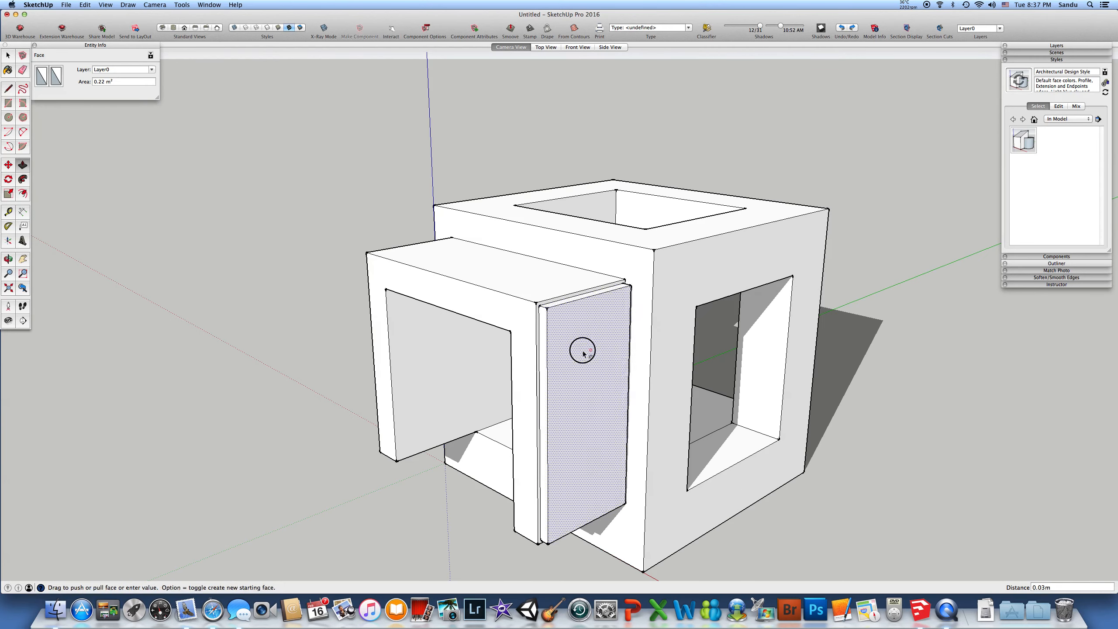
{"action": "left_click", "coordinate": [583, 353]}
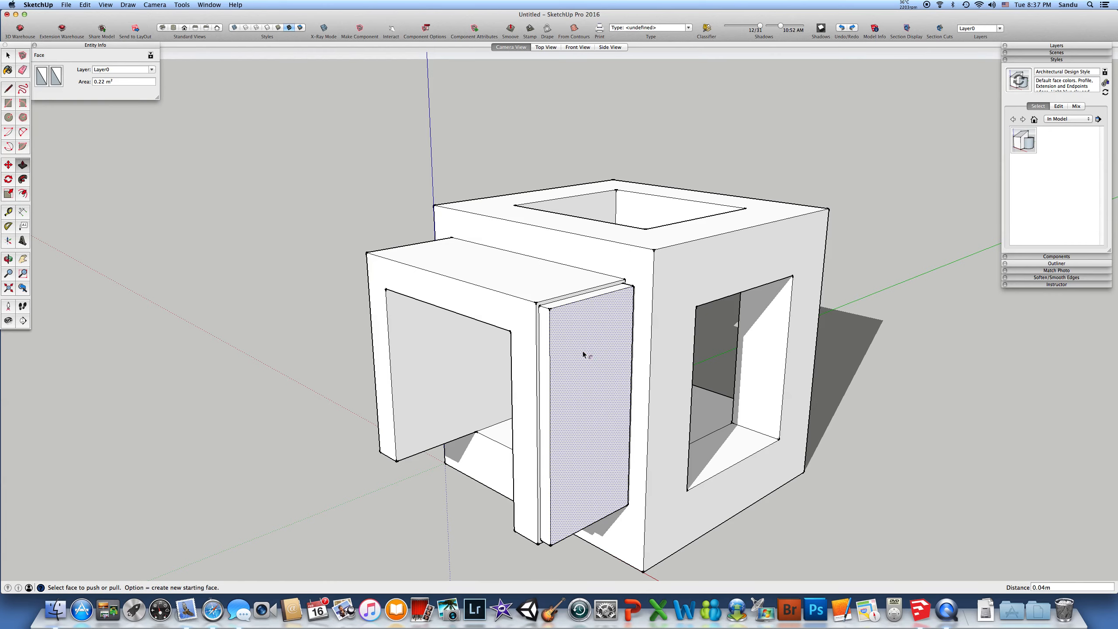
Step: Offset the raised side panel's face inward by about 0.04 m and push the inner rectangle 0.14 m through the frame's leg
{"action": "key", "text": "f"}
{"action": "left_click", "coordinate": [583, 300]}
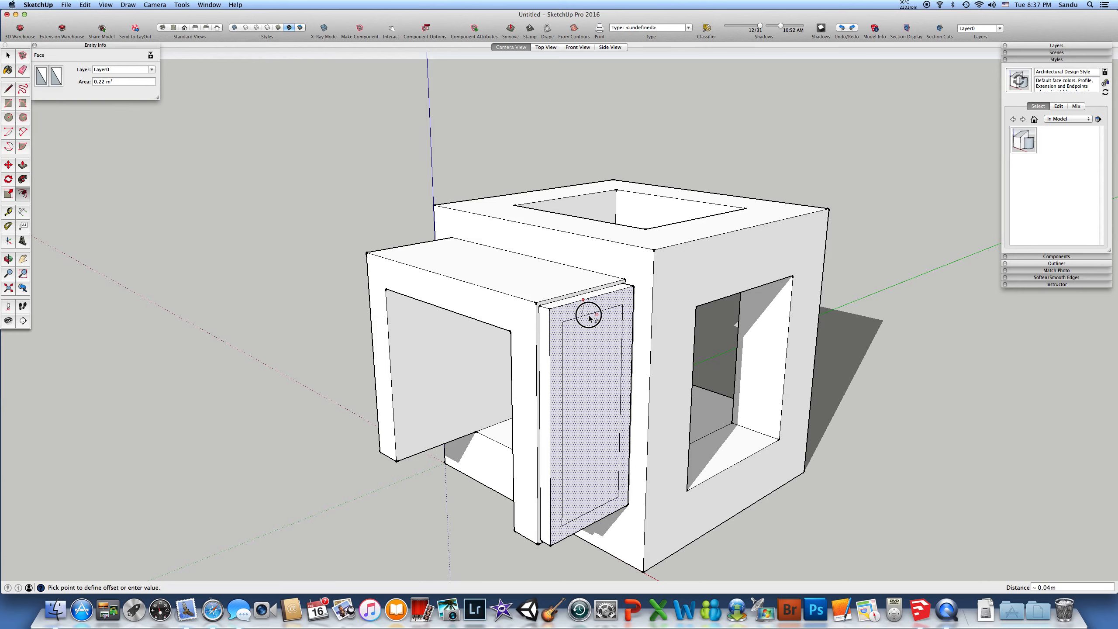
{"action": "left_click", "coordinate": [589, 318]}
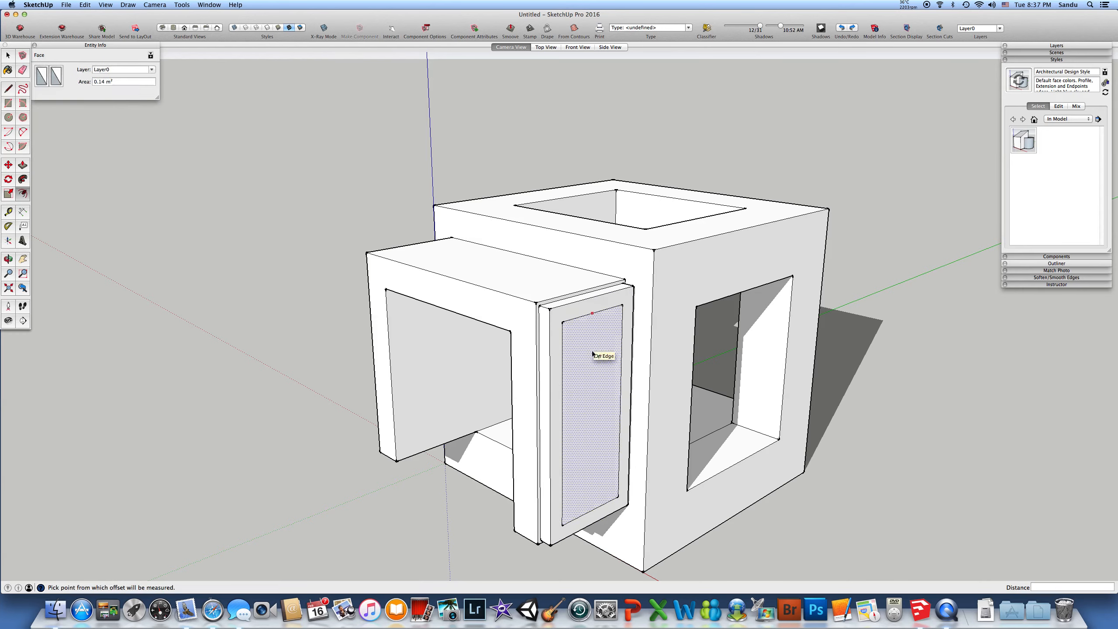
{"action": "key", "text": "p"}
{"action": "left_click", "coordinate": [596, 382]}
{"action": "left_click", "coordinate": [516, 382]}
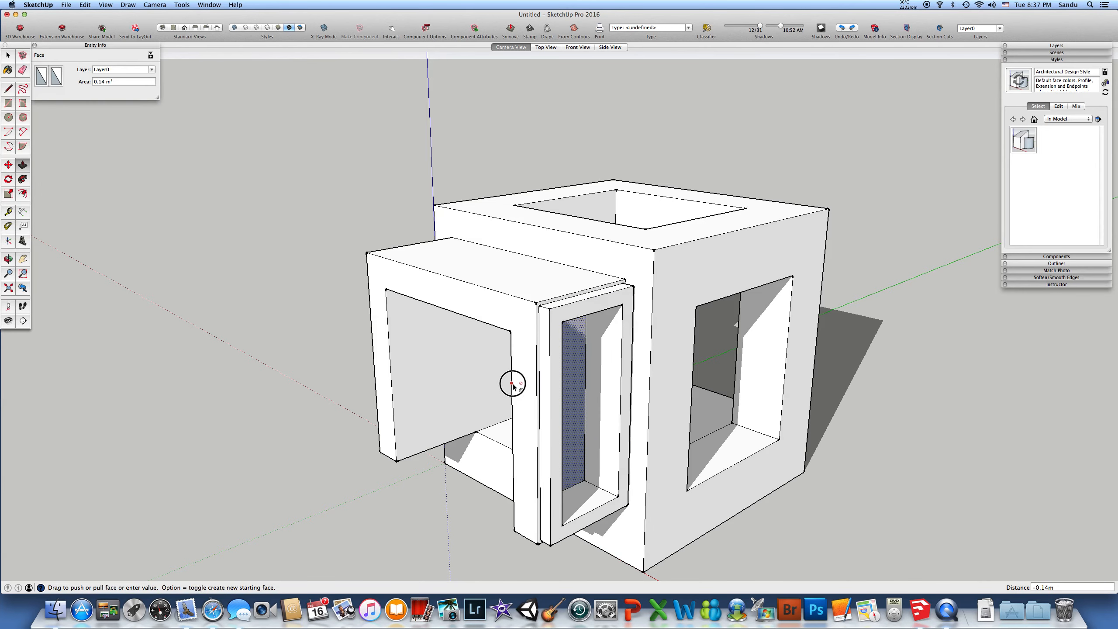
Step: Turn on X-ray display and disable Endpoints in the style's edge settings
{"action": "left_click", "coordinate": [324, 30]}
{"action": "middle_click_drag", "start_coordinate": [554, 247], "coordinate": [524, 165]}
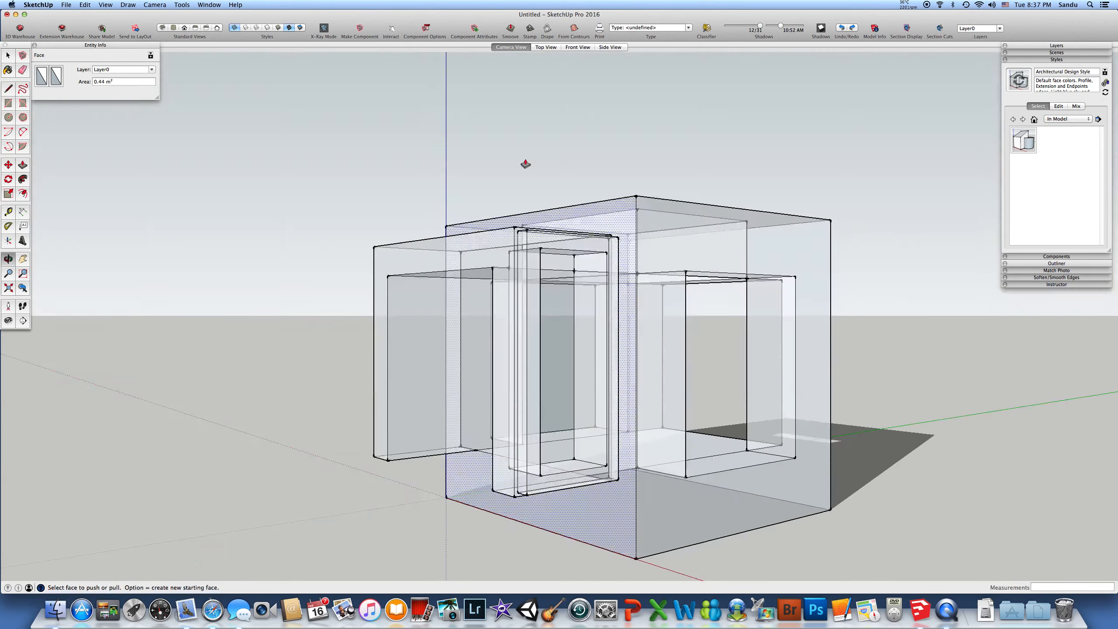
{"action": "scroll", "coordinate": [528, 185], "scroll_direction": "down", "scroll_amount": 3}
{"action": "middle_click_drag", "start_coordinate": [537, 223], "coordinate": [572, 317]}
{"action": "scroll", "coordinate": [676, 264], "scroll_direction": "up", "scroll_amount": 5}
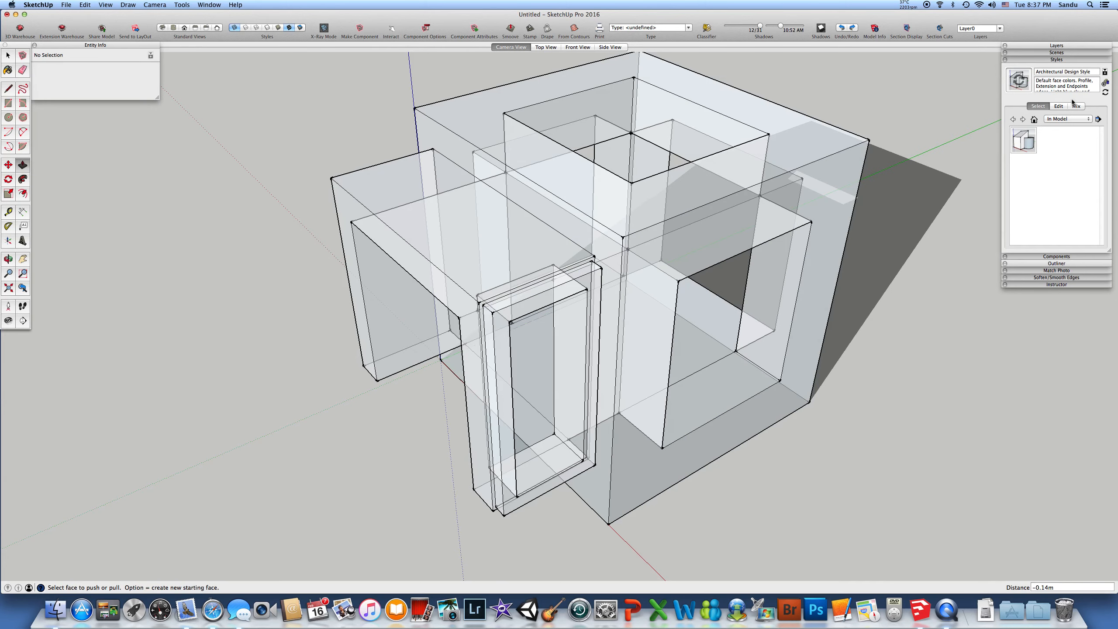
{"action": "left_click", "coordinate": [1059, 106]}
{"action": "left_click", "coordinate": [1012, 179]}
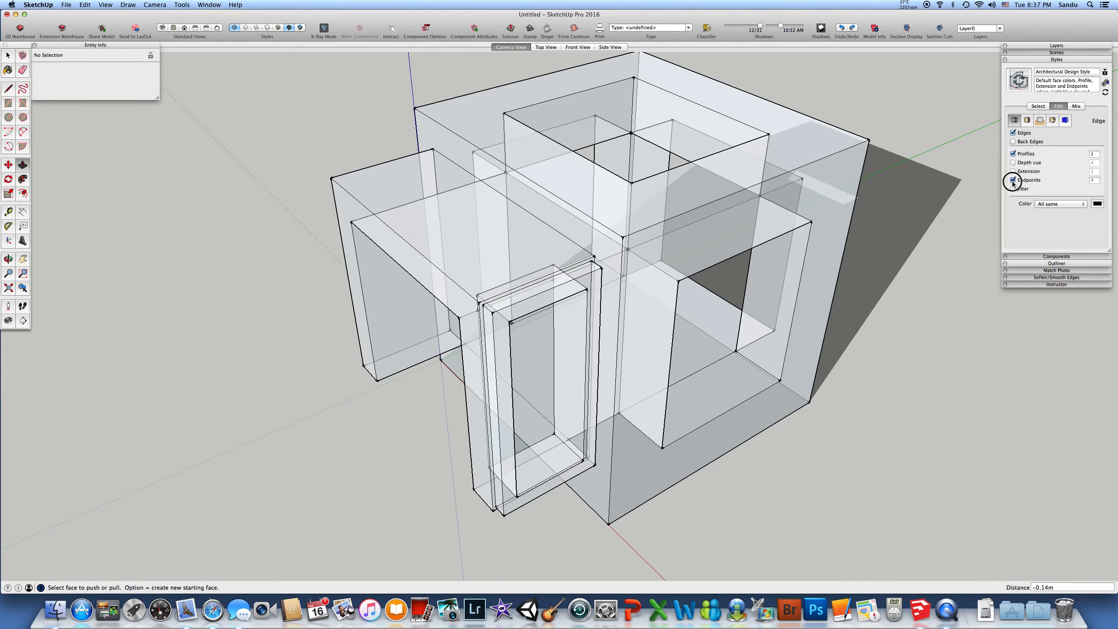
Step: Examine the side opening in the projecting frame's leg in X-ray display, and turn X-ray display off
{"action": "middle_click_drag", "start_coordinate": [541, 282], "coordinate": [659, 200]}
{"action": "scroll", "coordinate": [654, 229], "scroll_direction": "down", "scroll_amount": 3}
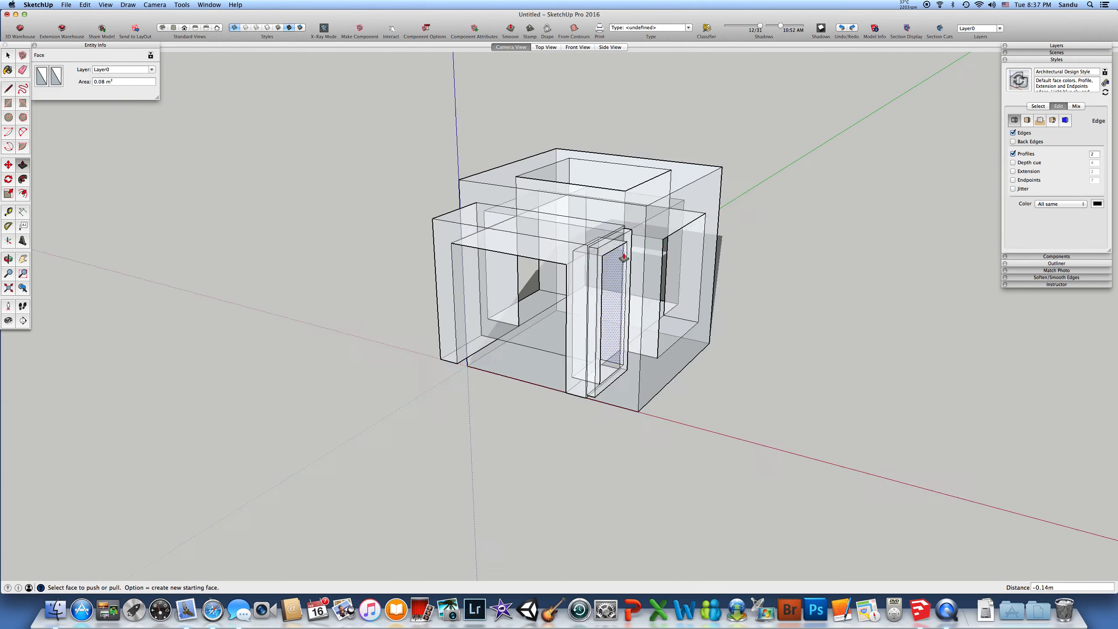
{"action": "middle_click_drag", "start_coordinate": [624, 258], "coordinate": [444, 227]}
{"action": "scroll", "coordinate": [581, 248], "scroll_direction": "up", "scroll_amount": 3}
{"action": "scroll", "coordinate": [582, 248], "scroll_direction": "down", "scroll_amount": 5}
{"action": "scroll", "coordinate": [583, 250], "scroll_direction": "up", "scroll_amount": 5}
{"action": "middle_click_drag", "start_coordinate": [524, 232], "coordinate": [576, 230]}
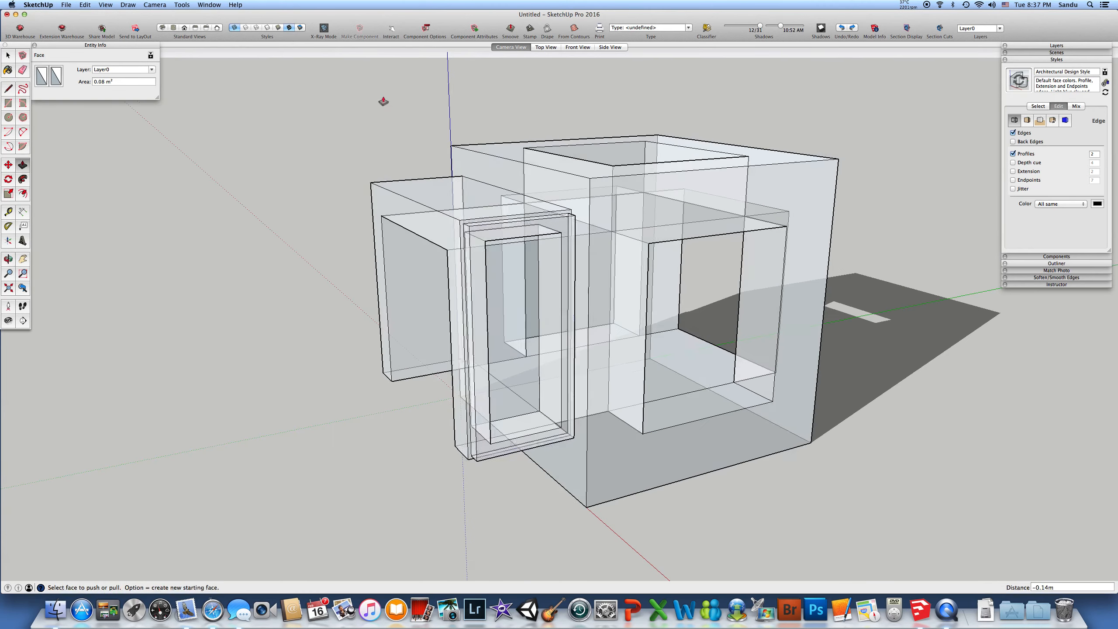
{"action": "left_click", "coordinate": [323, 29]}
Step: Examine the projecting front frame, its side window and the box's openings from all sides
{"action": "middle_click_drag", "start_coordinate": [429, 193], "coordinate": [532, 207]}
{"action": "left_click", "coordinate": [532, 292]}
{"action": "middle_click_drag", "start_coordinate": [578, 294], "coordinate": [620, 304]}
{"action": "key", "text": "Escape"}
{"action": "left_click_drag", "start_coordinate": [597, 283], "coordinate": [515, 358]}
{"action": "middle_click_drag", "start_coordinate": [480, 361], "coordinate": [670, 353]}
{"action": "left_click", "coordinate": [671, 353]}
{"action": "key", "text": "space"}
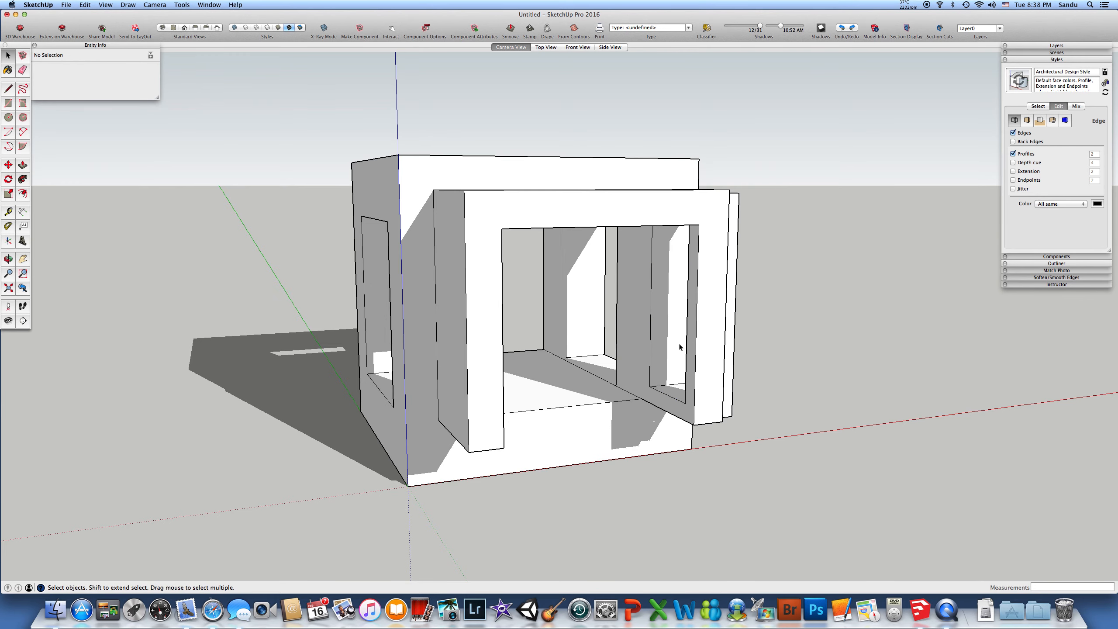
{"action": "scroll", "coordinate": [568, 335], "scroll_direction": "down", "scroll_amount": 5}
{"action": "middle_click_drag", "start_coordinate": [679, 347], "coordinate": [409, 335]}
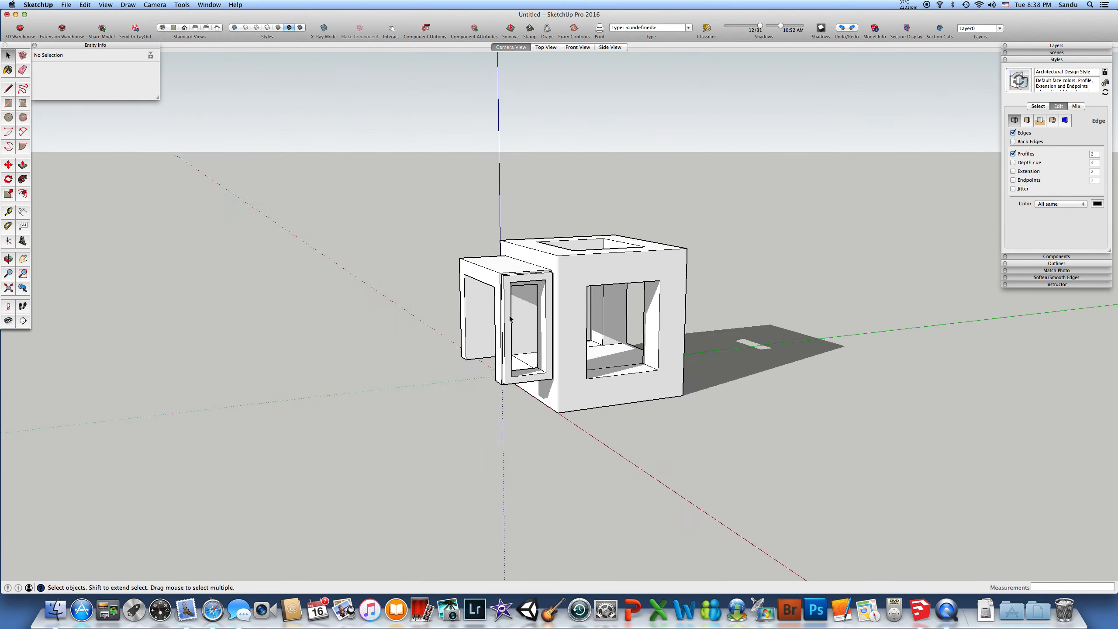
{"action": "scroll", "coordinate": [538, 291], "scroll_direction": "up", "scroll_amount": 10}
{"action": "scroll", "coordinate": [473, 247], "scroll_direction": "down", "scroll_amount": 5}
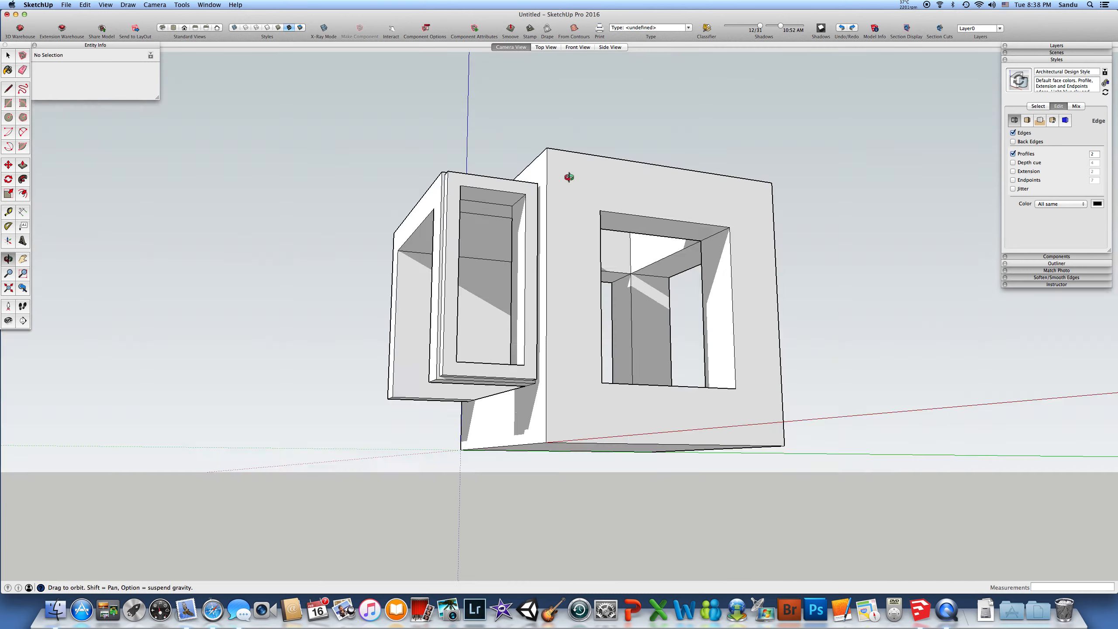
{"action": "scroll", "coordinate": [553, 277], "scroll_direction": "up", "scroll_amount": 3}
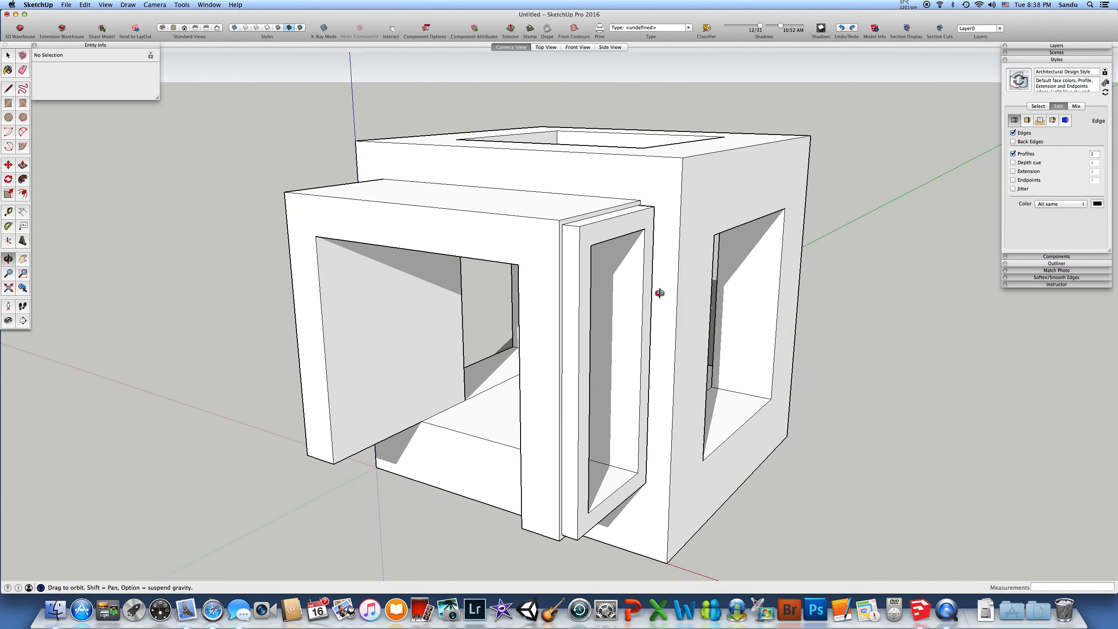
{"action": "scroll", "coordinate": [538, 294], "scroll_direction": "up", "scroll_amount": 3}
{"action": "scroll", "coordinate": [538, 293], "scroll_direction": "down", "scroll_amount": 3}
{"action": "scroll", "coordinate": [538, 293], "scroll_direction": "down", "scroll_amount": 3}
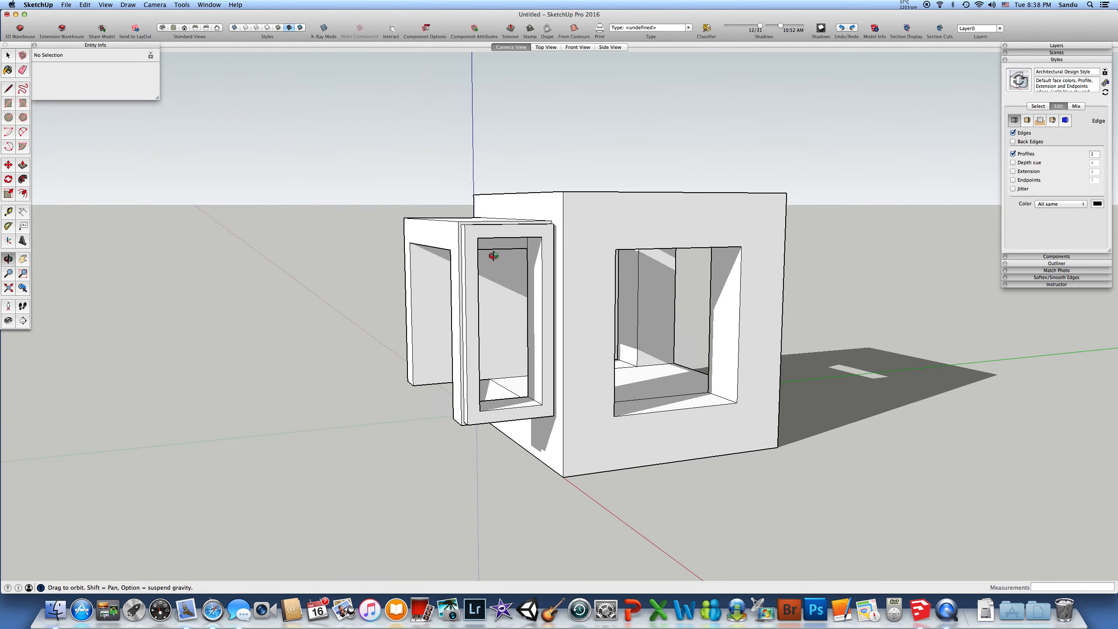